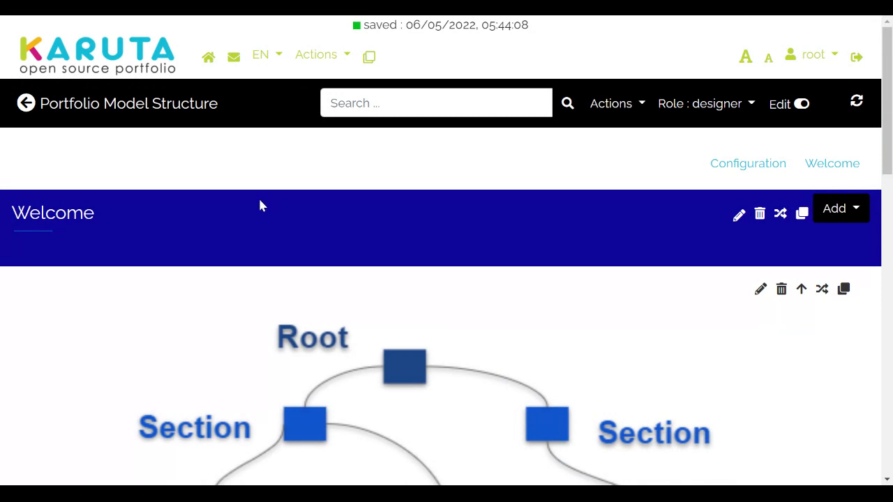
Step: Return to the Portfolio Model Structure root and open its Welcome page
click(123, 110)
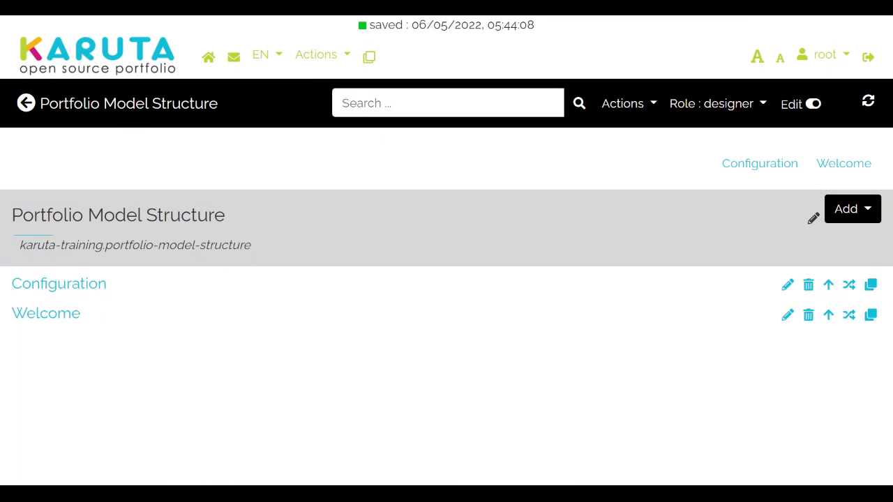
click(52, 323)
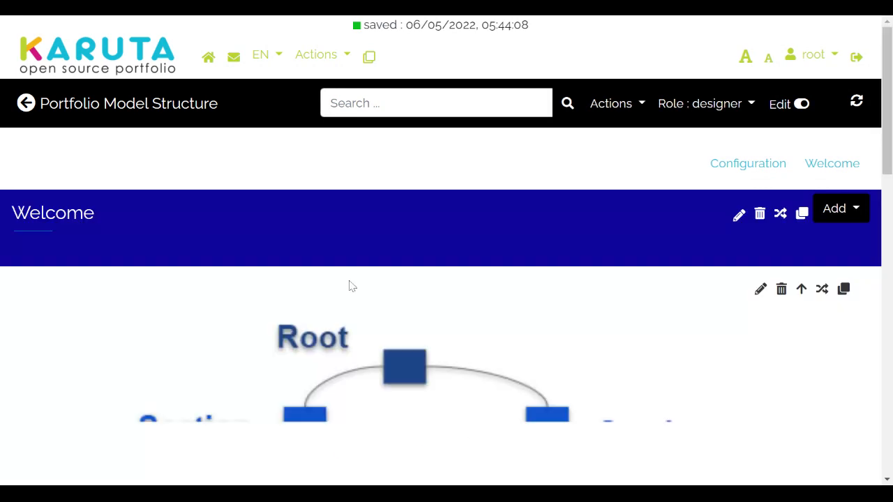
click(738, 218)
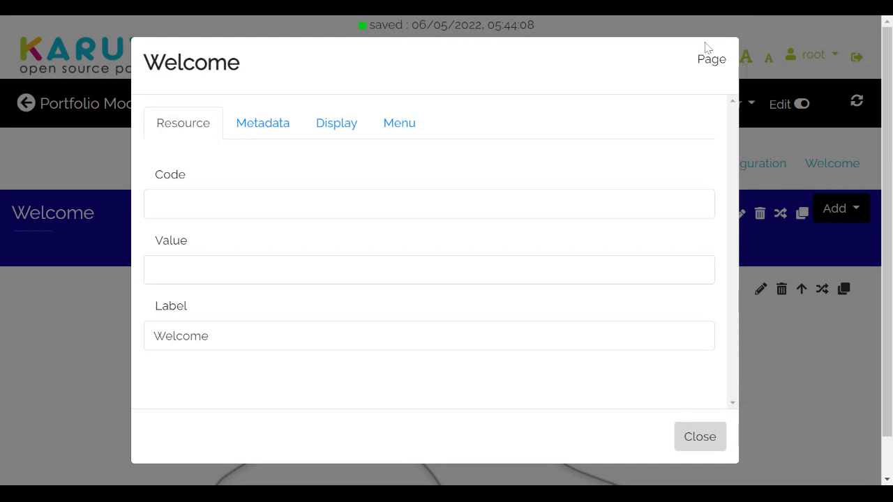
click(713, 437)
scroll(602, 351, down, 10)
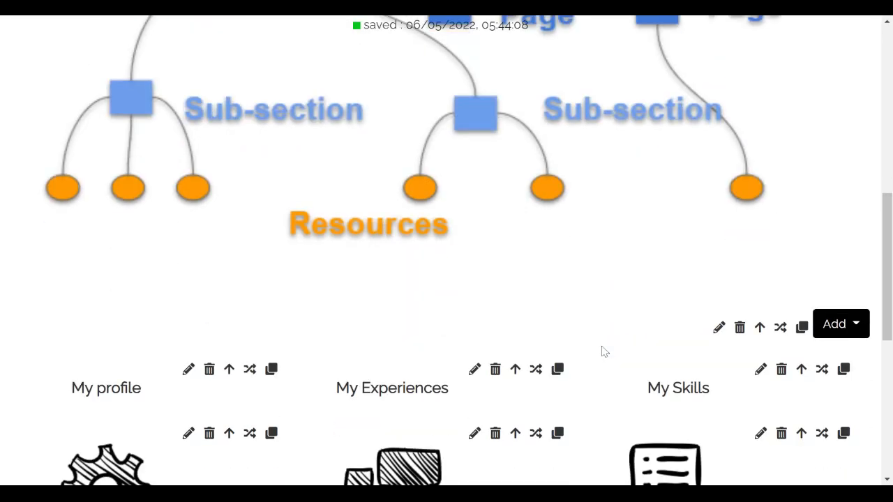
scroll(601, 351, up, 10)
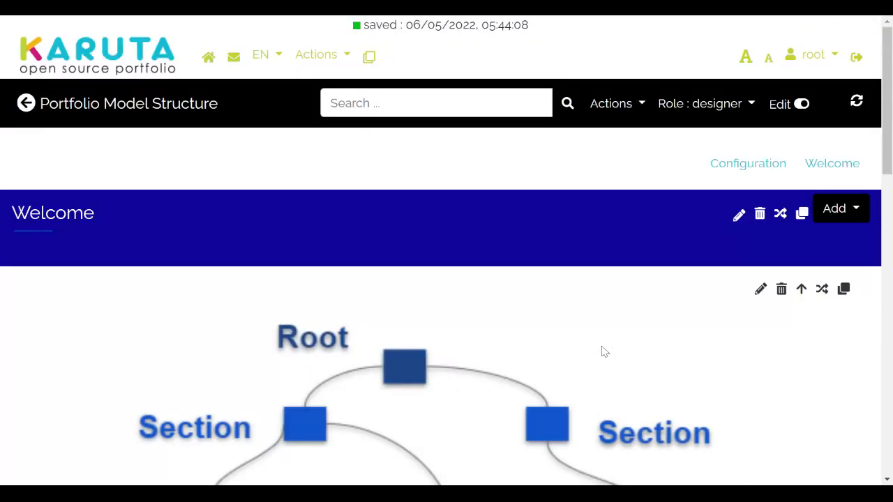
click(86, 109)
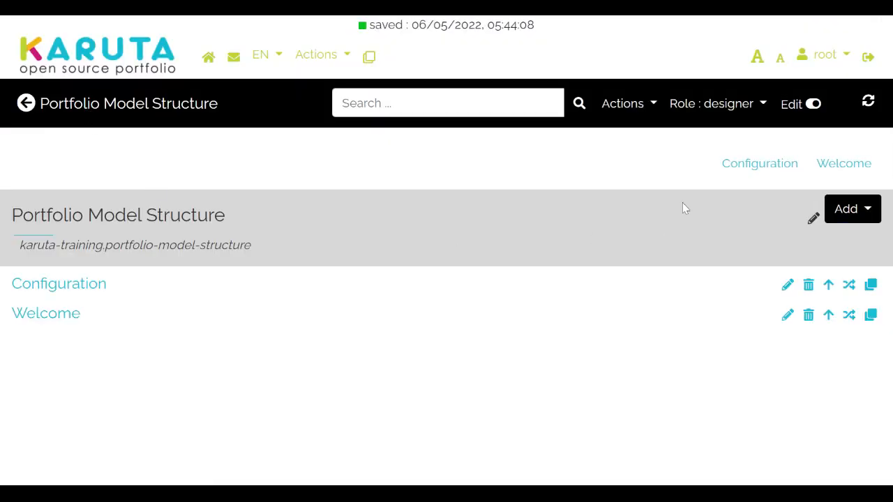
Step: Add a new page to the model and label it Profile
click(868, 216)
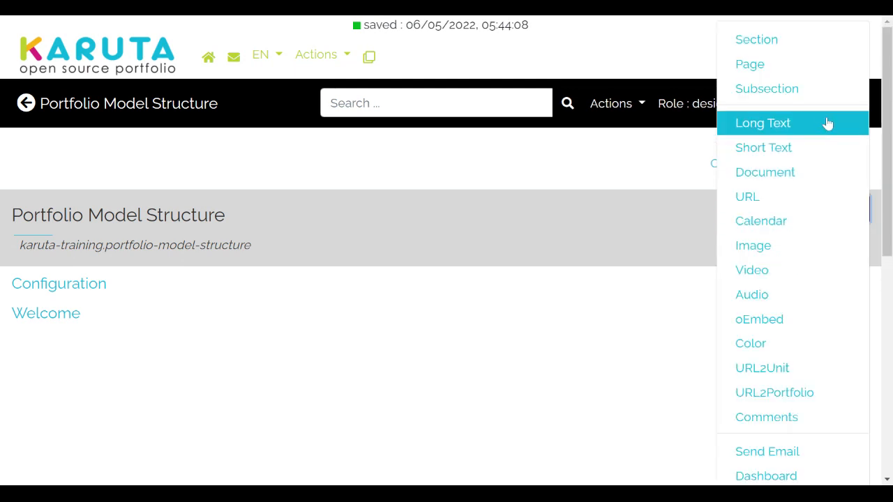
click(791, 75)
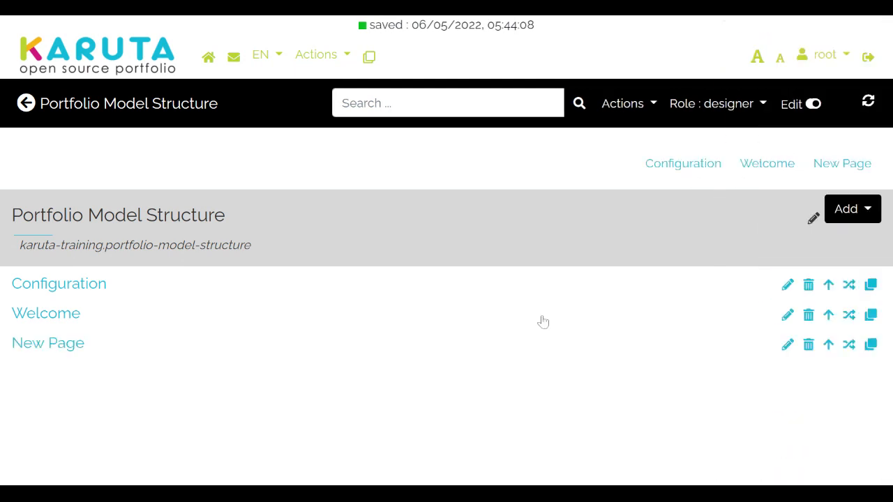
click(788, 345)
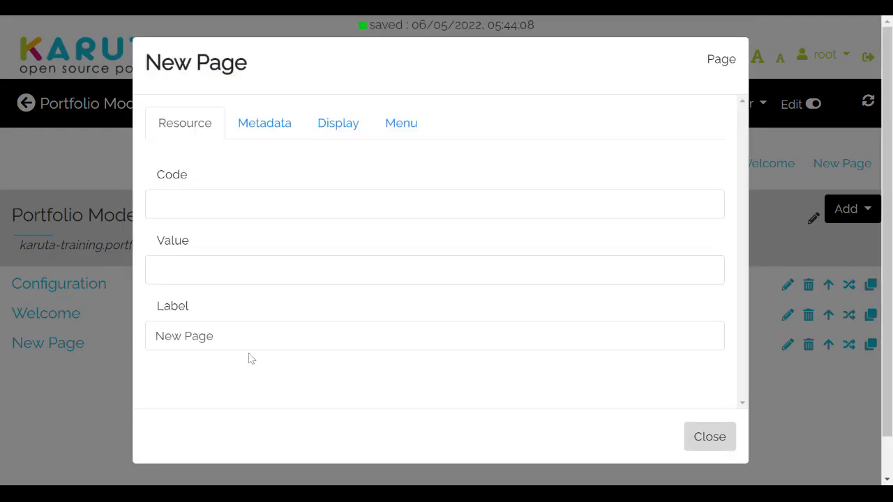
click(251, 341)
key(BackSpace)
key(BackSpace)
key(BackSpace)
key(BackSpace)
key(BackSpace)
key(BackSpace)
key(BackSpace)
key(BackSpace)
text(Profilke)
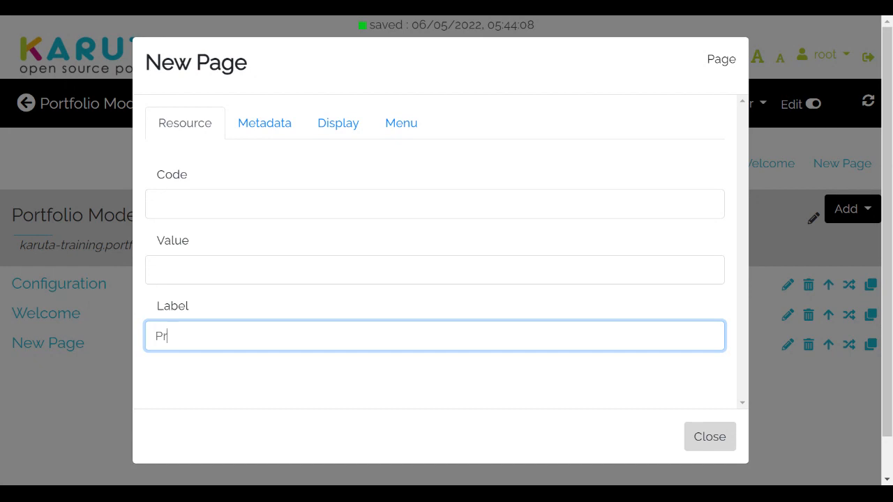
key(BackSpace)
text(e)
Step: Give the Profile page the semantic tag 'profile'
click(265, 124)
click(395, 171)
key(BackSpace)
key(BackSpace)
key(BackSpace)
key(BackSpace)
key(BackSpace)
key(BackSpace)
key(BackSpace)
text(p)
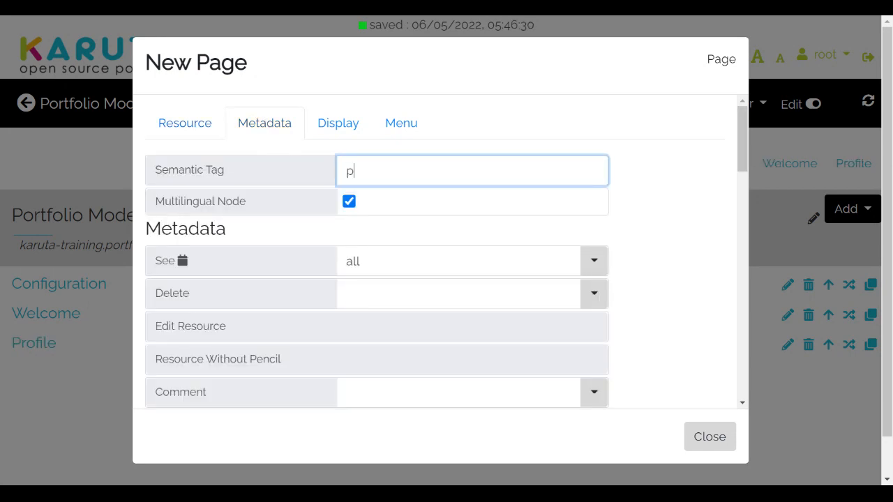
text(rofile)
click(708, 437)
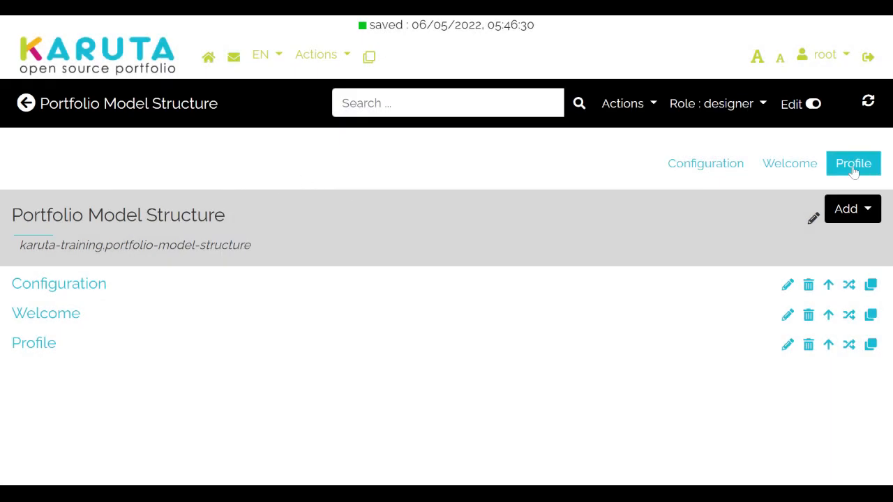
Step: Add a page labelled Dashboard with the semantic tag 'dashboard' after Profile
click(861, 221)
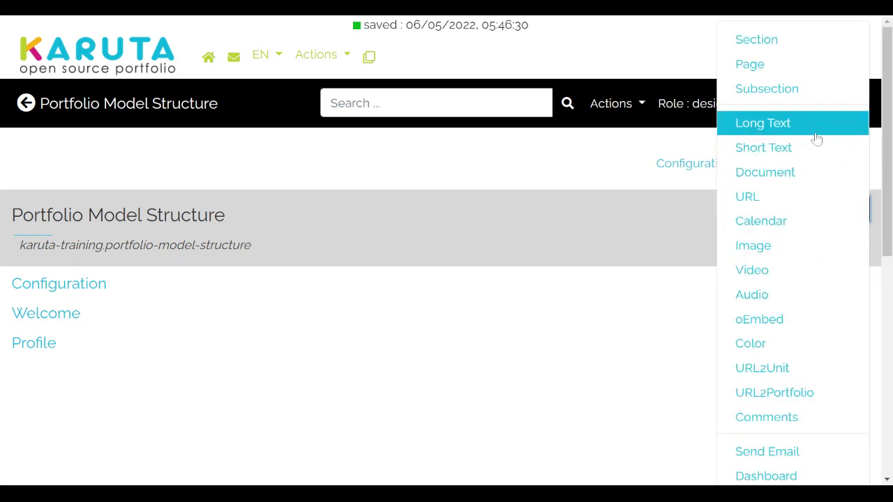
click(780, 67)
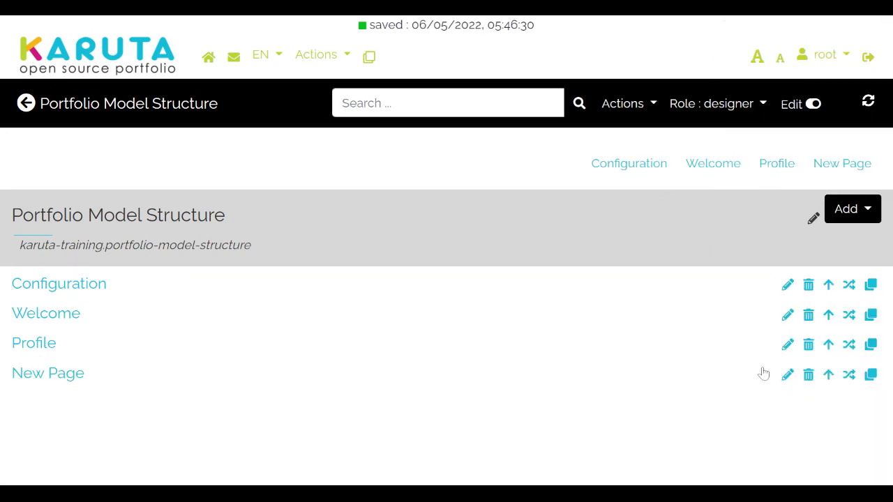
click(787, 379)
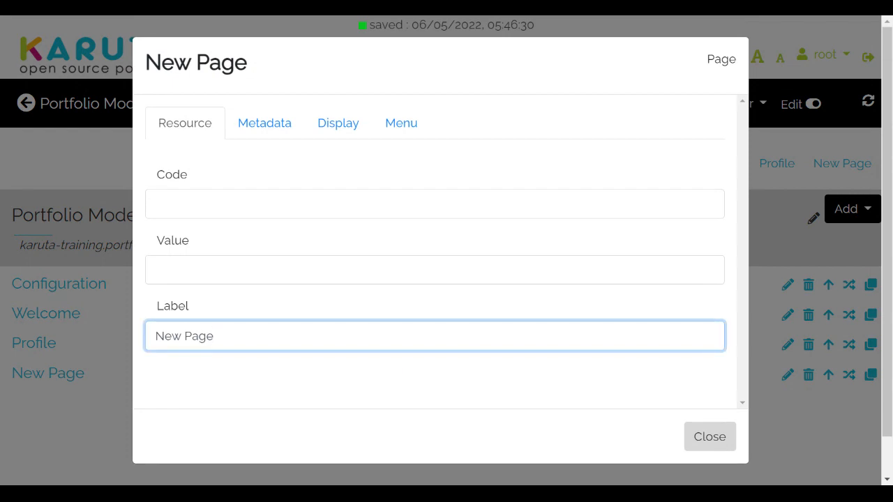
key(BackSpace)
key(BackSpace)
key(BackSpace)
key(BackSpace)
key(BackSpace)
key(BackSpace)
key(BackSpace)
text(Dsh)
key(BackSpace)
key(BackSpace)
text(ashboard)
click(281, 126)
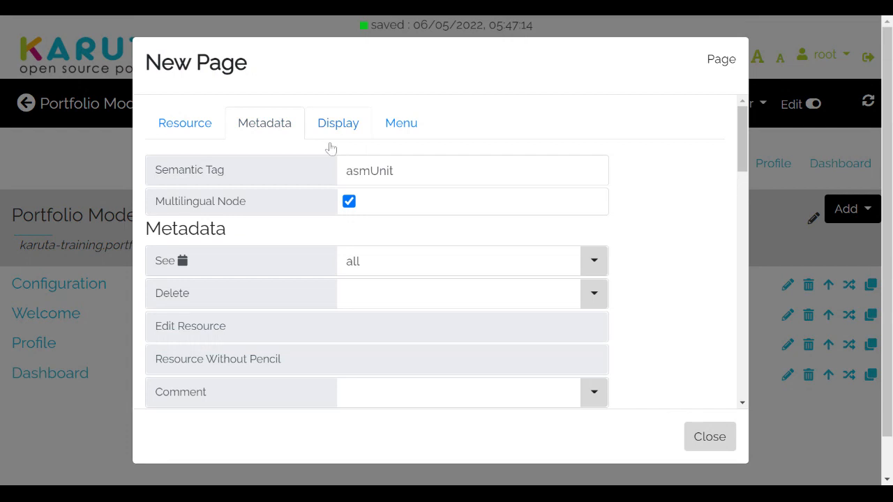
key(BackSpace)
key(BackSpace)
key(BackSpace)
key(BackSpace)
key(BackSpace)
key(BackSpace)
key(BackSpace)
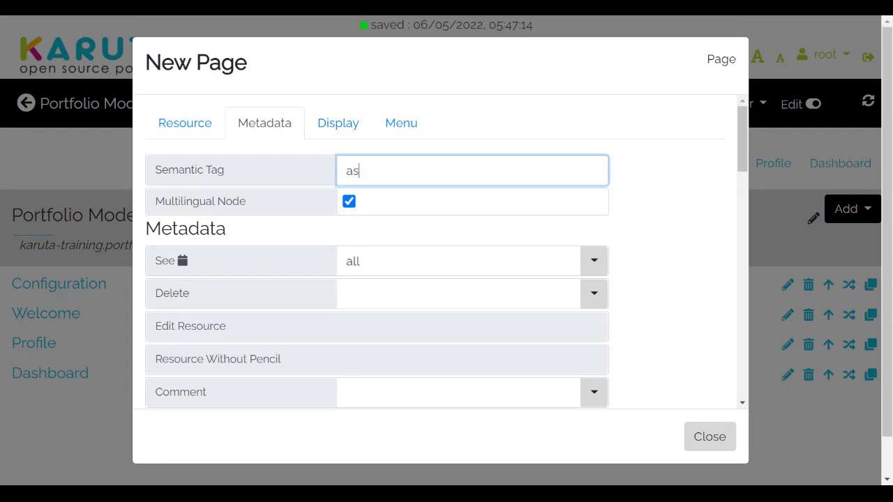
text(dashboard)
click(729, 439)
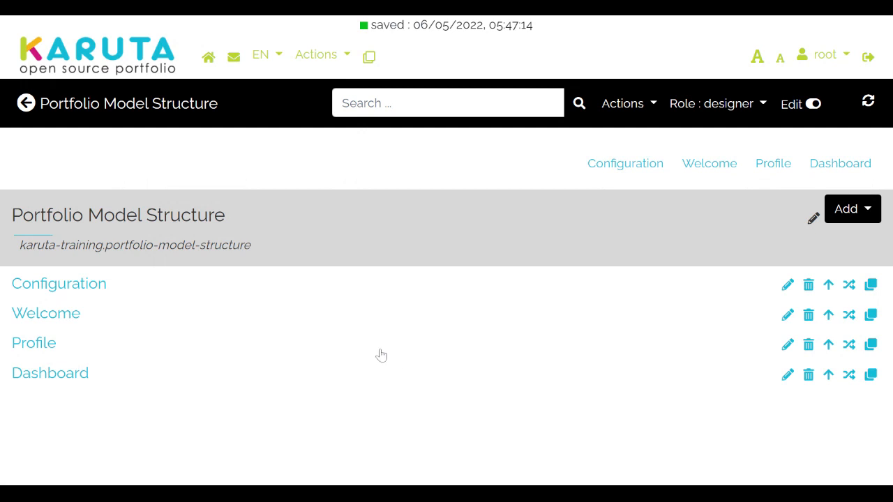
Step: Add a new page labelled Courses
click(866, 217)
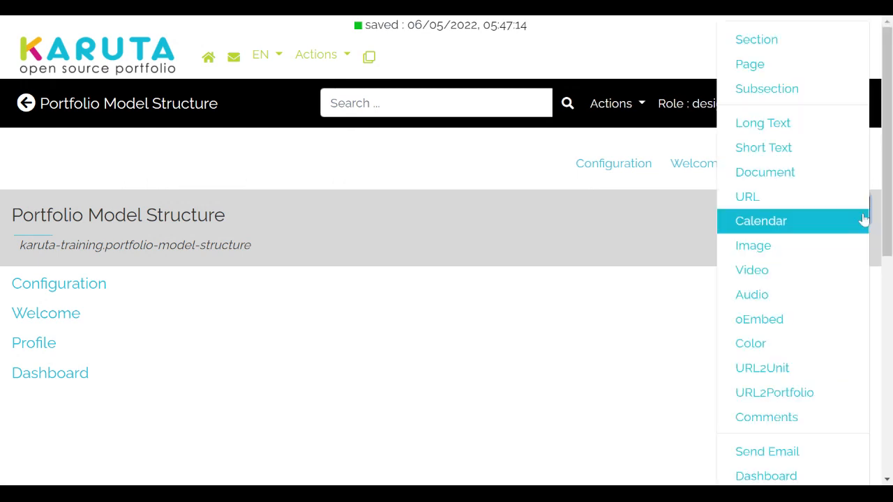
click(774, 65)
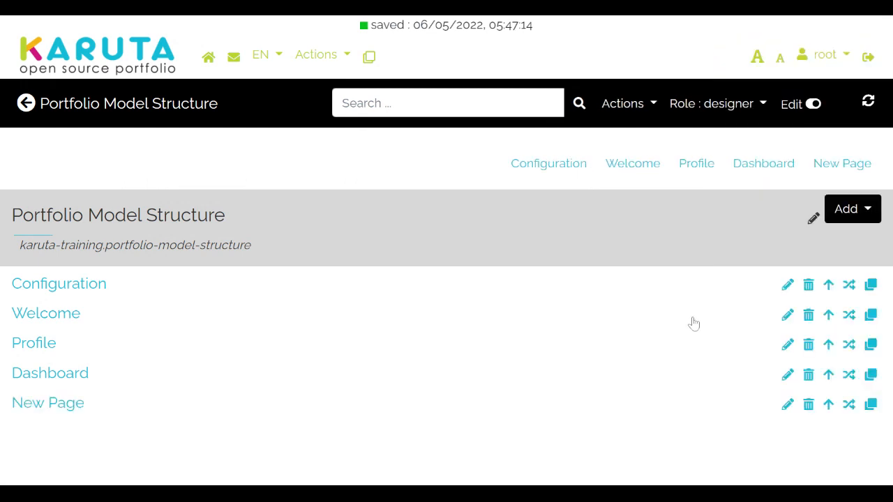
click(787, 405)
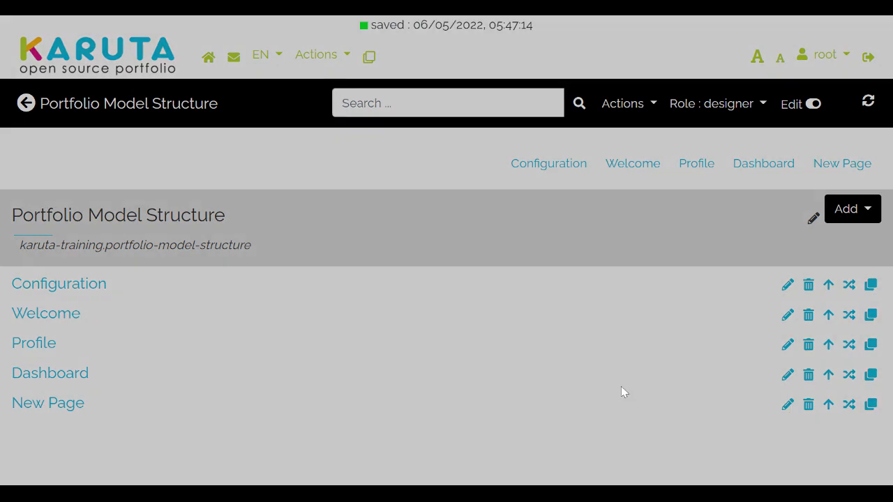
click(315, 336)
key(BackSpace)
key(BackSpace)
key(BackSpace)
key(BackSpace)
key(BackSpace)
key(BackSpace)
key(BackSpace)
key(BackSpace)
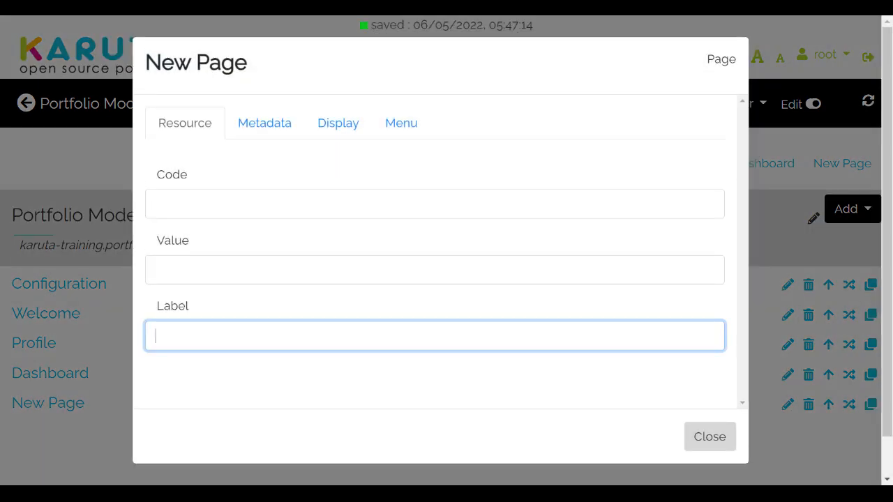
text(Coursesd)
click(717, 437)
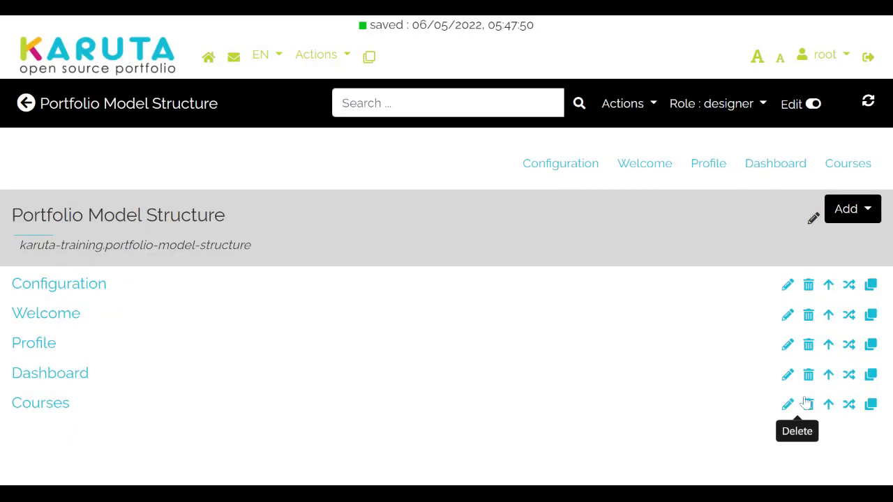
Step: Add another page labelled Evidence
click(872, 207)
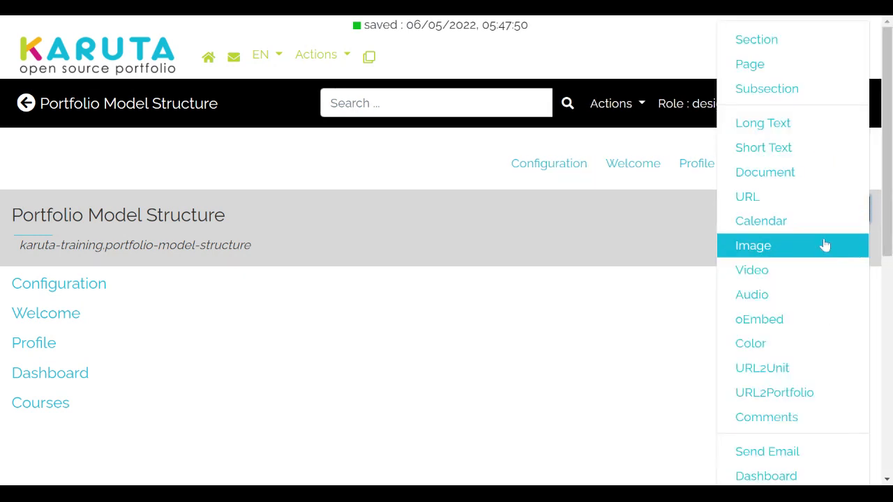
click(753, 71)
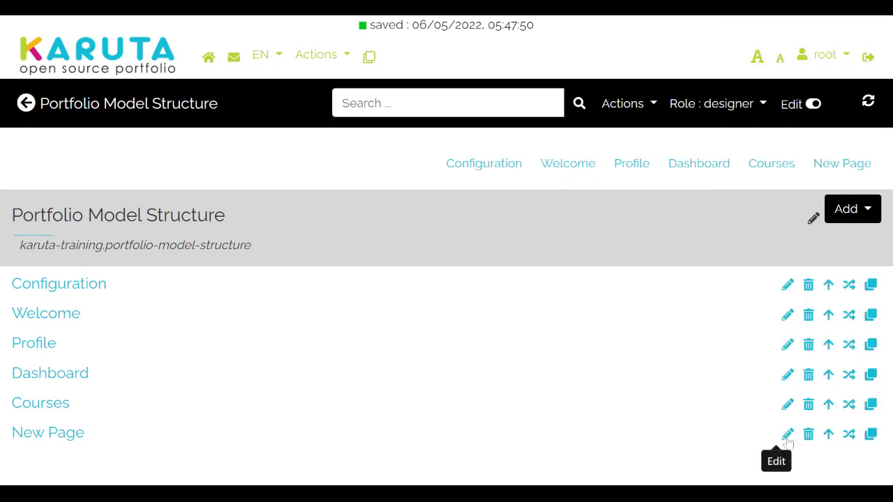
click(787, 433)
click(215, 336)
key(BackSpace)
key(BackSpace)
key(BackSpace)
key(BackSpace)
key(BackSpace)
key(BackSpace)
key(BackSpace)
key(BackSpace)
text(Evidence)
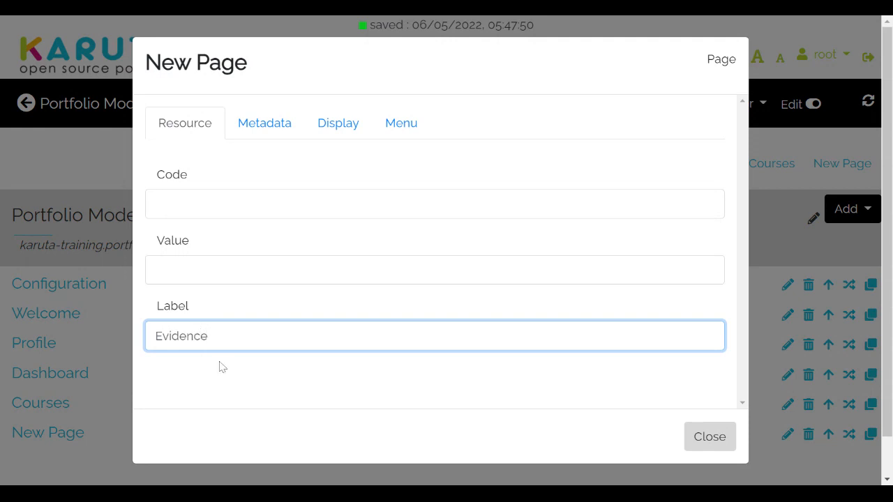
click(115, 388)
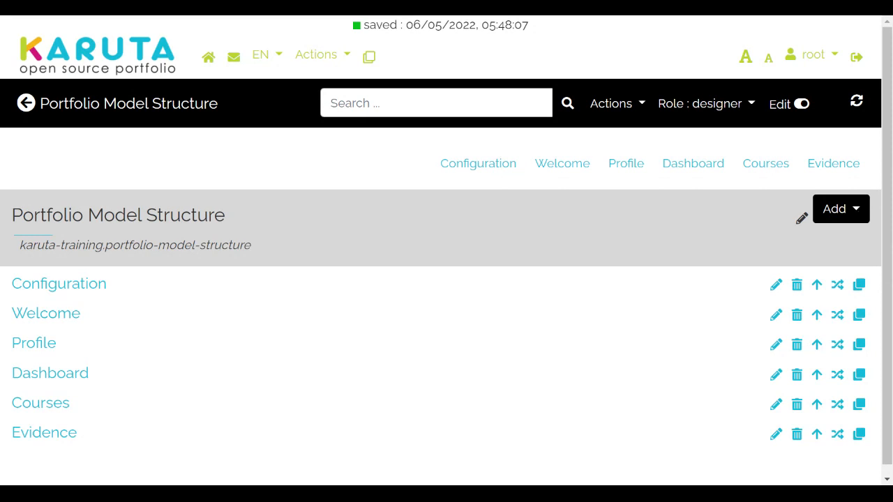
click(856, 211)
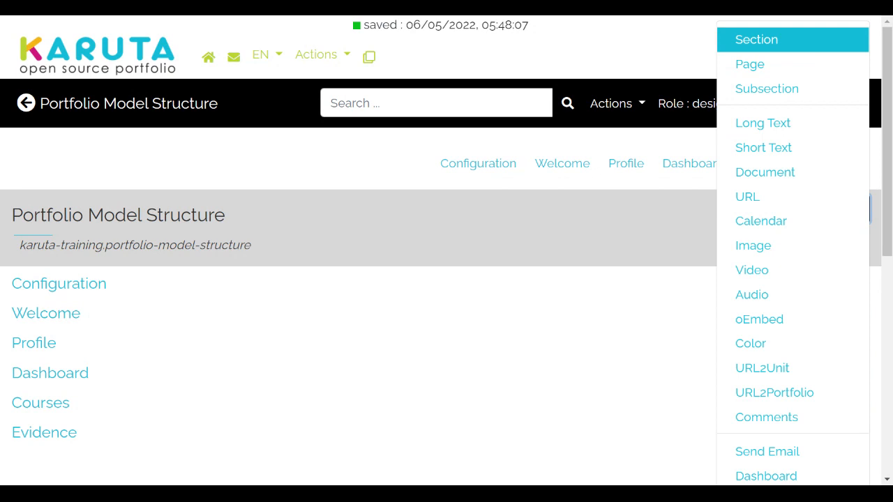
Step: Add a section labelled 'Learning Outcomes' and open its empty page
click(801, 44)
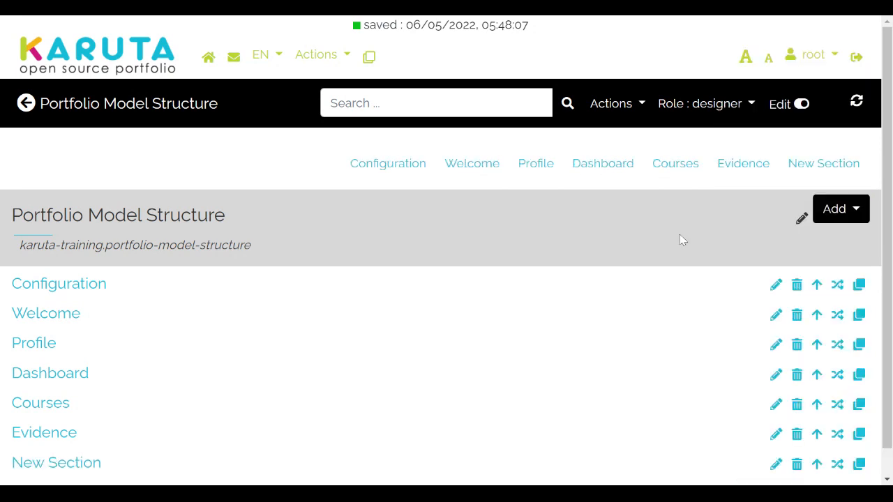
click(775, 465)
click(333, 336)
key(BackSpace)
key(BackSpace)
key(BackSpace)
key(BackSpace)
key(BackSpace)
key(BackSpace)
key(BackSpace)
key(BackSpace)
key(BackSpace)
key(BackSpace)
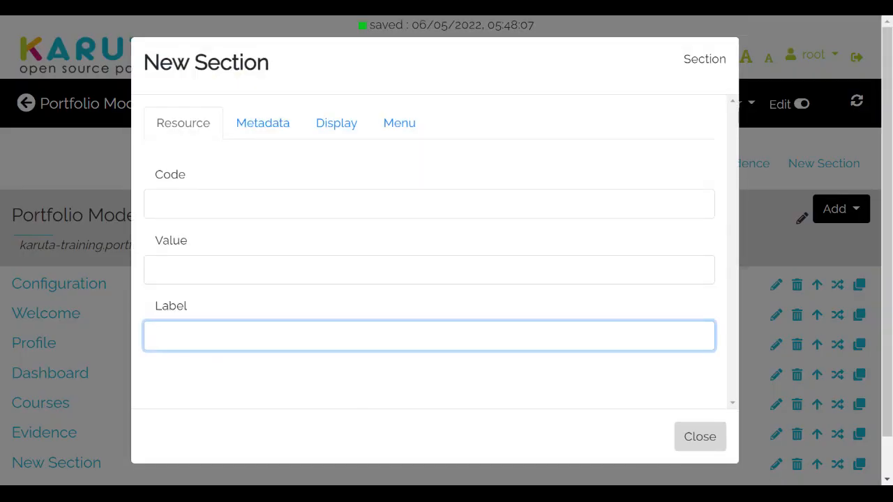
text(Learning Outc)
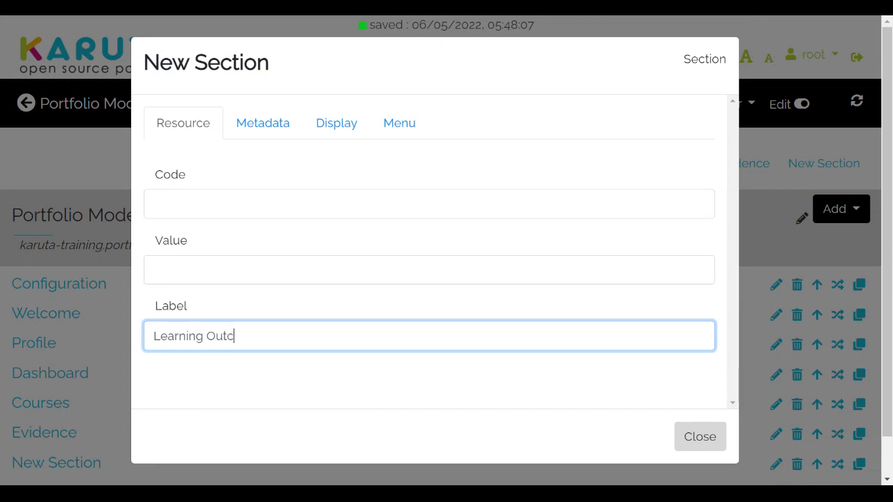
text(omes)
click(102, 345)
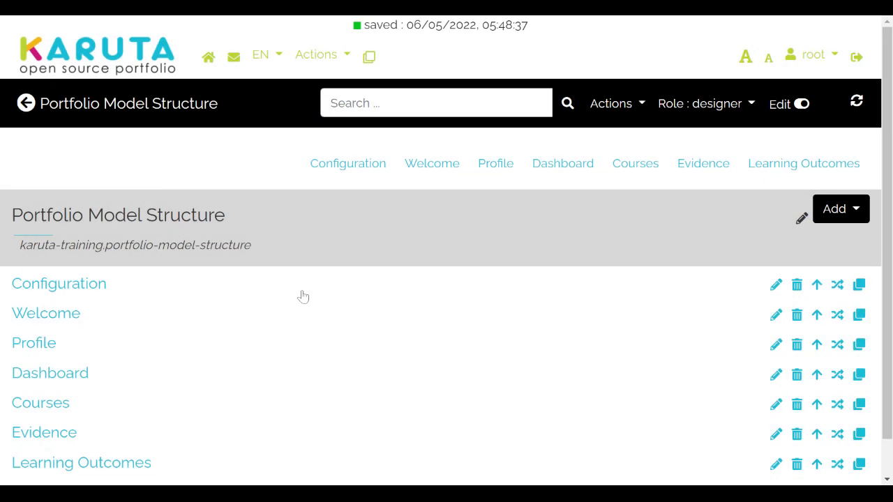
click(87, 464)
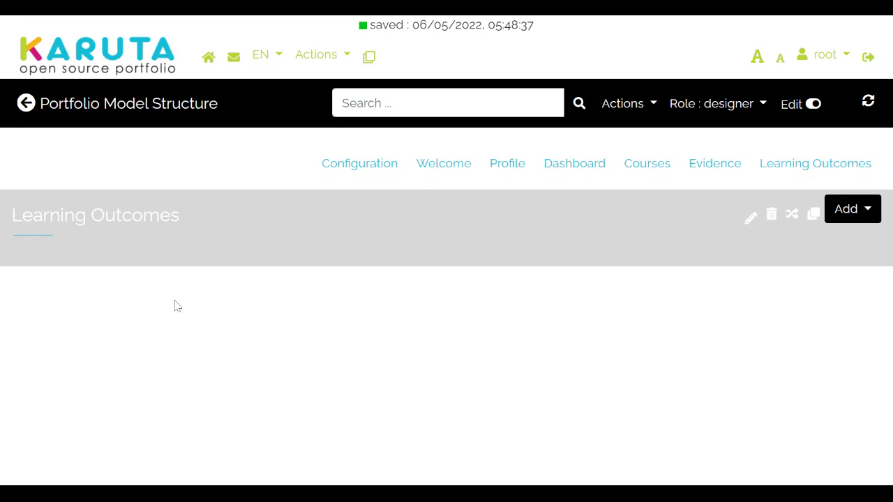
Step: Create a page under Learning Outcomes labelled 'Mechanical Engineering'
click(867, 211)
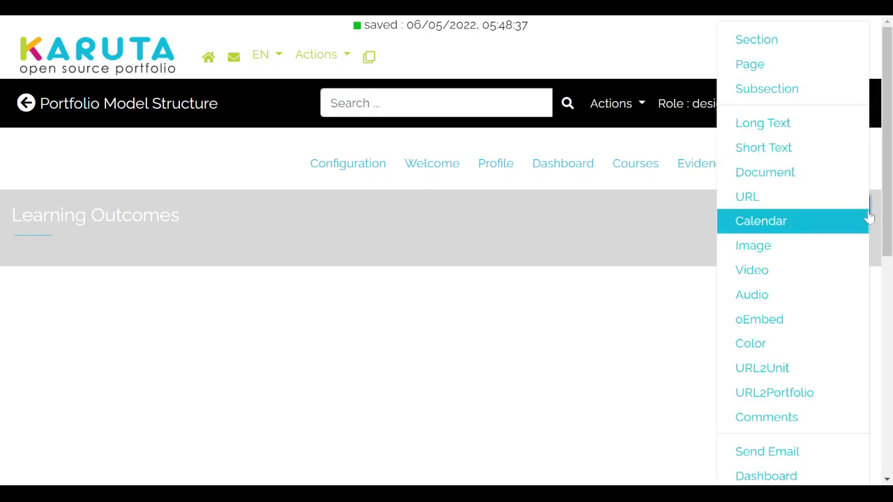
click(832, 74)
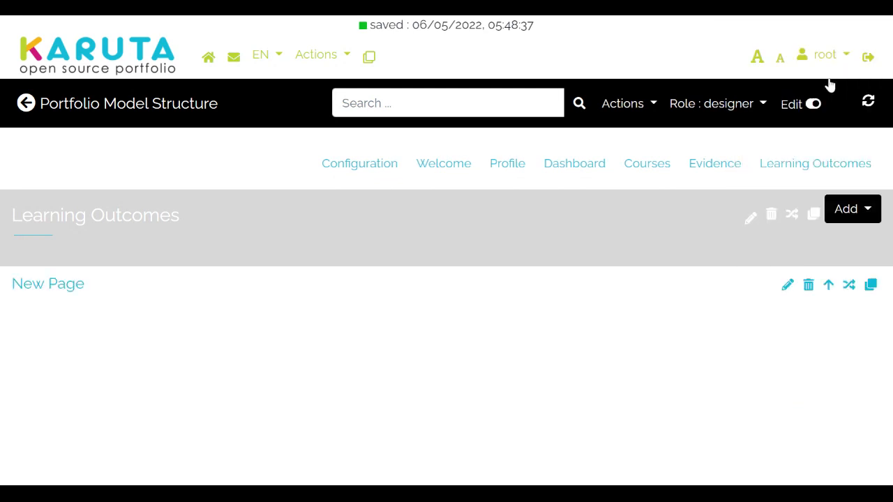
click(789, 287)
click(319, 337)
key(BackSpace)
key(BackSpace)
key(BackSpace)
key(BackSpace)
key(BackSpace)
key(BackSpace)
key(BackSpace)
text(Mecha)
text(ical)
key(BackSpace)
key(BackSpace)
key(BackSpace)
key(BackSpace)
text(nic)
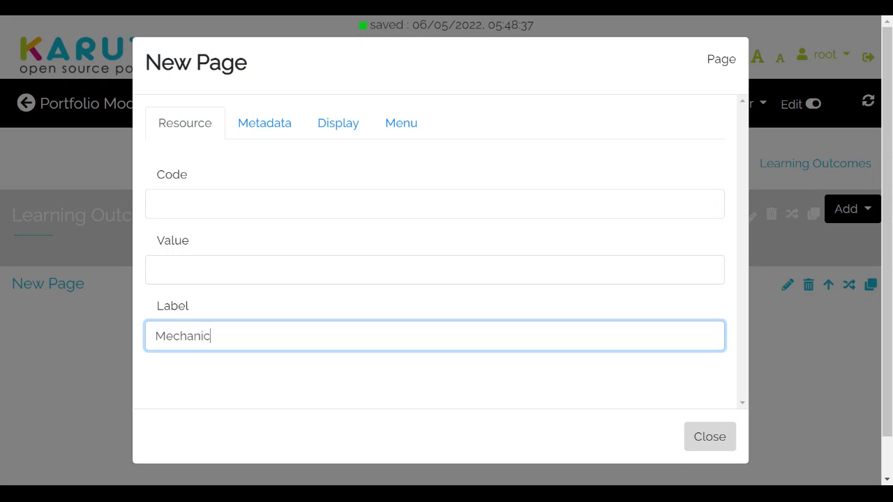
text(al Engineering)
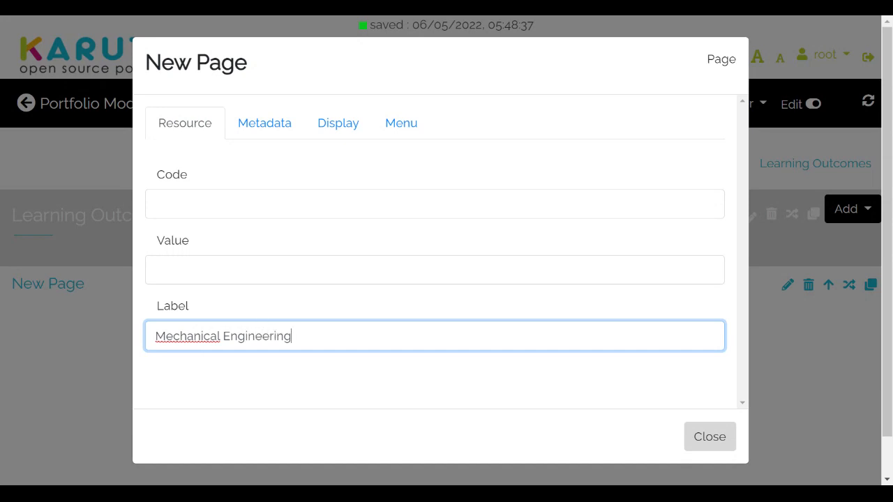
click(719, 443)
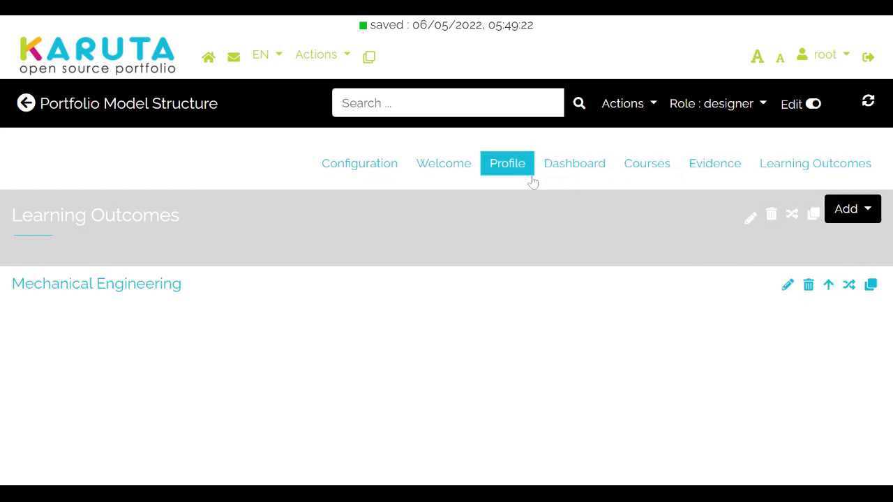
Step: On the Profile page, add a subsection and start relabelling it 'My Information'
click(508, 168)
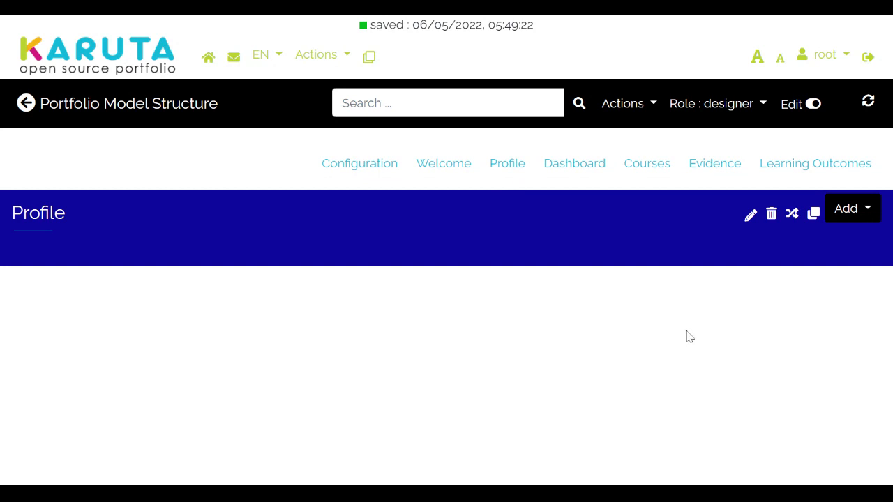
click(852, 209)
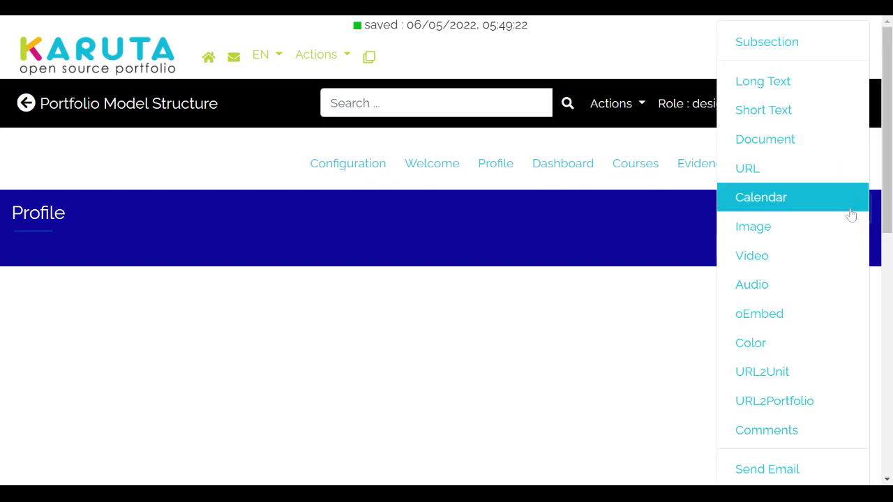
click(794, 55)
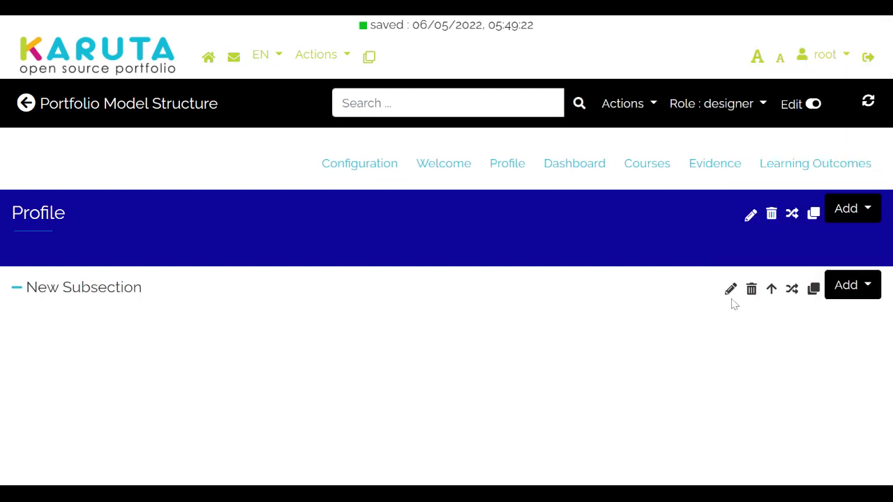
click(731, 289)
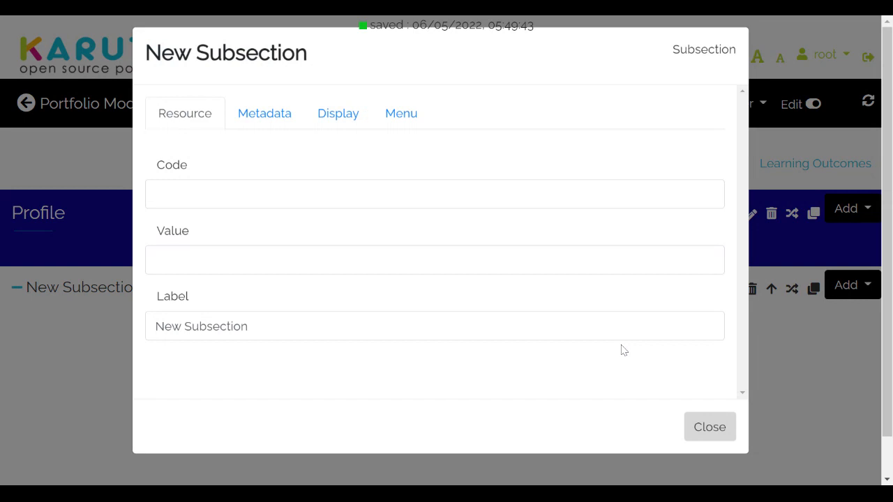
click(349, 338)
key(BackSpace)
key(BackSpace)
key(BackSpace)
key(BackSpace)
key(BackSpace)
key(BackSpace)
key(BackSpace)
key(BackSpace)
key(BackSpace)
key(BackSpace)
key(BackSpace)
key(BackSpace)
key(BackSpace)
key(BackSpace)
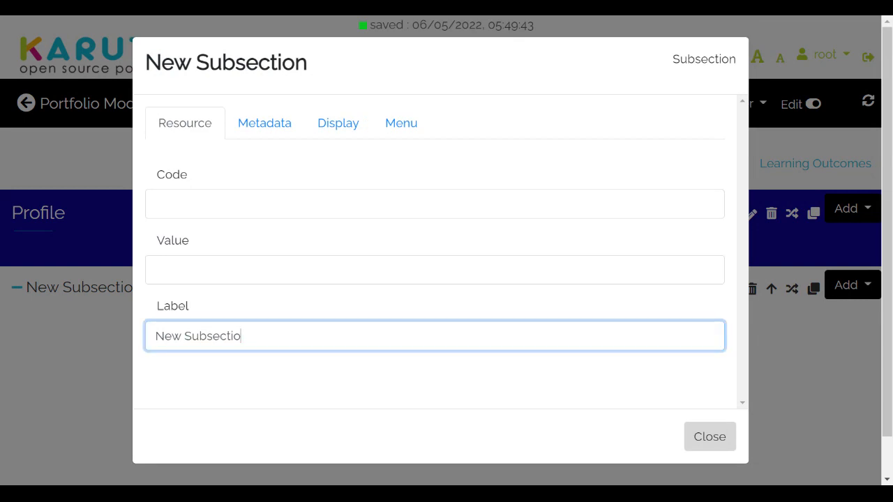
text(My)
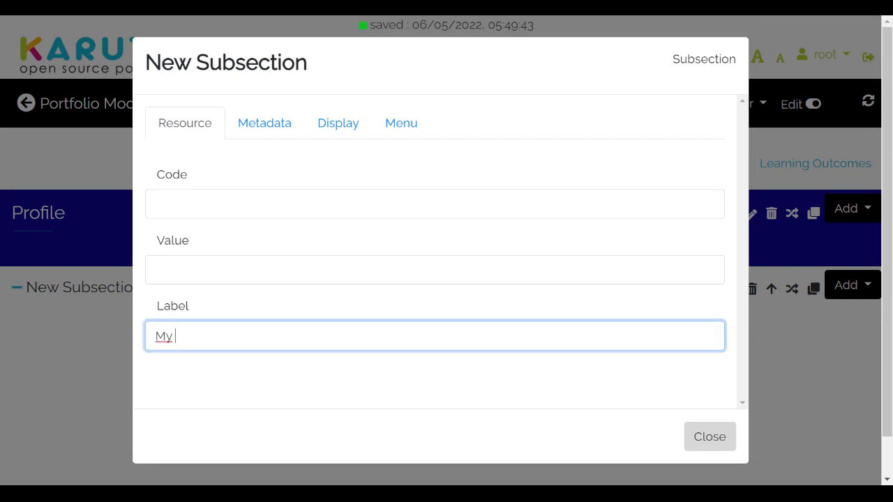
text( Information)
Step: Save the My Information label and add an image element inside it
click(710, 438)
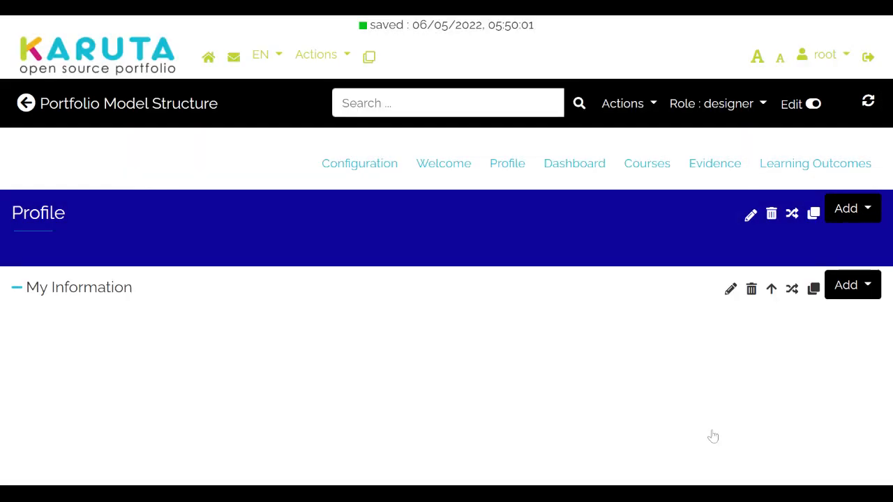
click(866, 289)
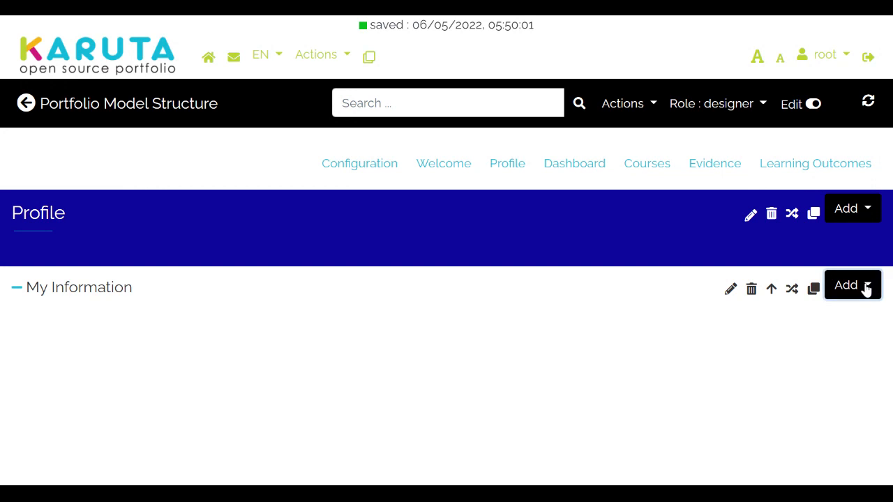
click(866, 289)
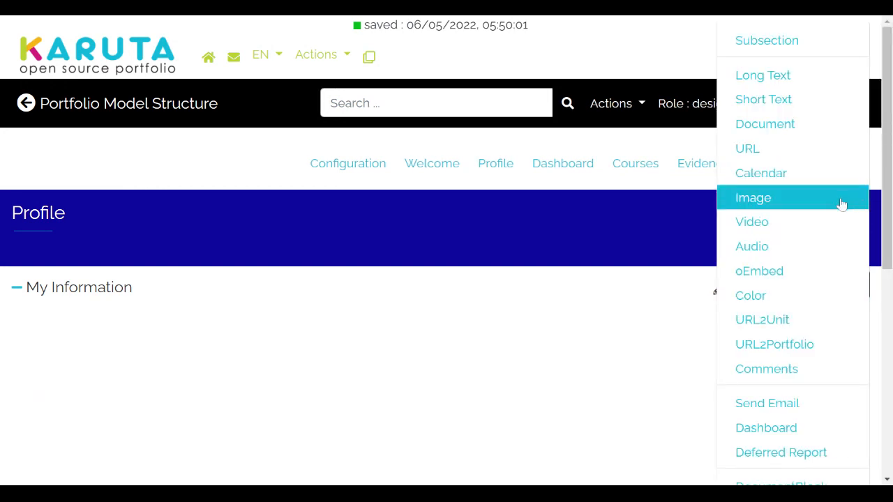
click(842, 203)
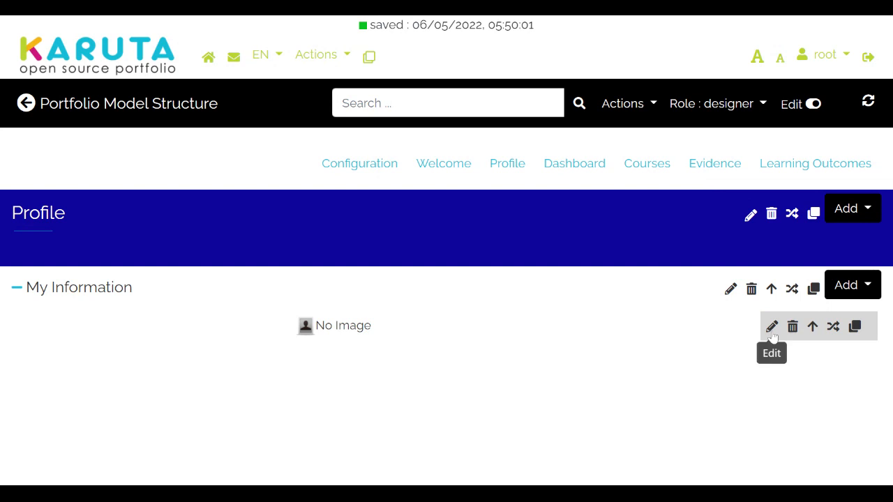
Step: Give the image element the semantic tag 'photo-student'
click(772, 333)
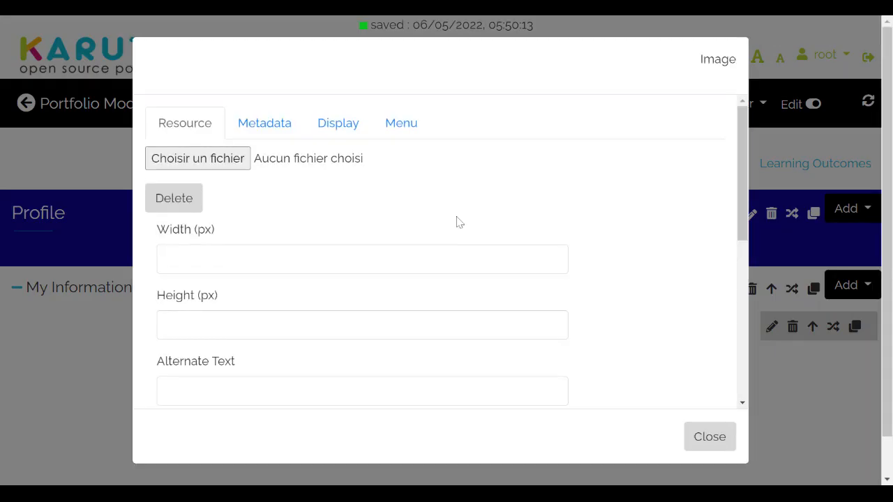
click(272, 135)
click(382, 171)
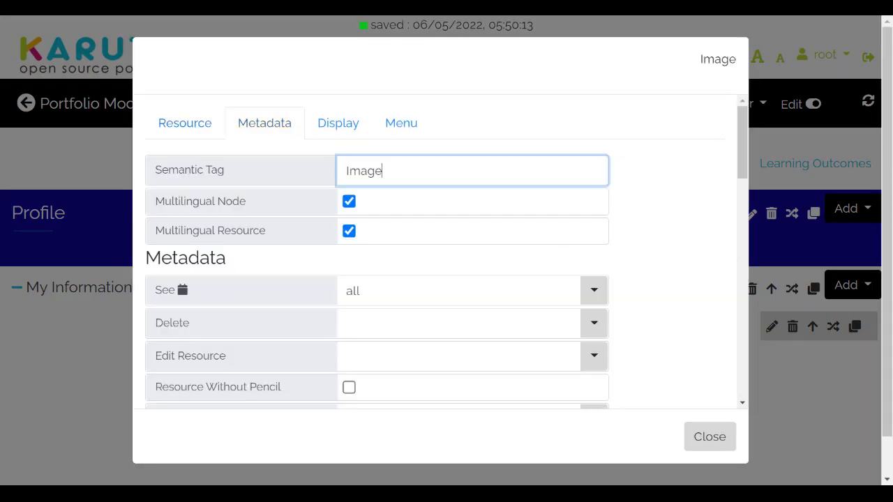
key(BackSpace)
key(BackSpace)
key(BackSpace)
key(BackSpace)
text(s)
text(p)
text(hoto-student)
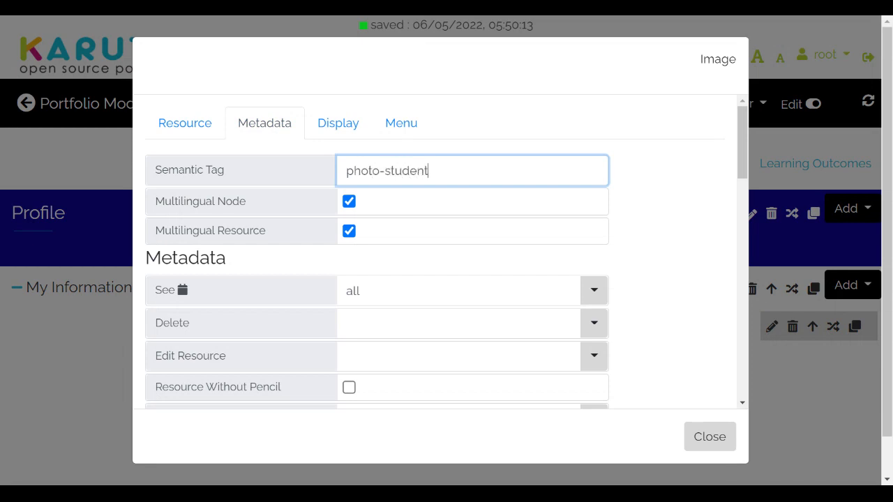
click(74, 154)
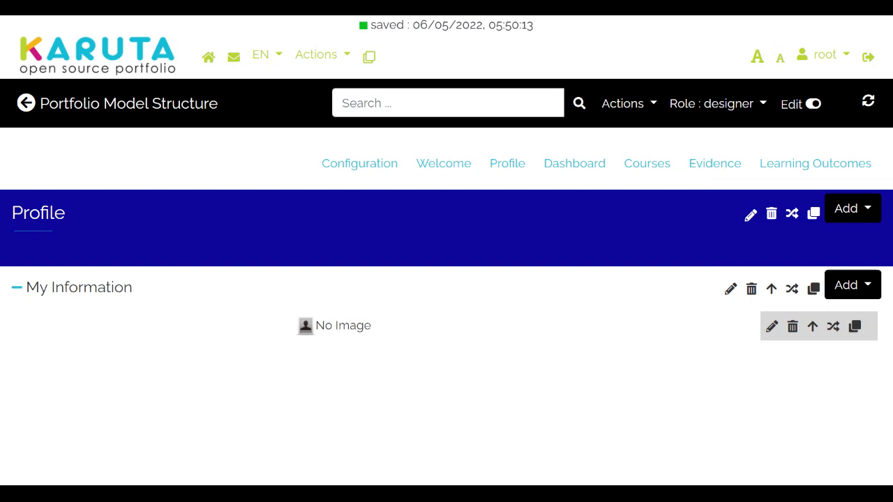
click(876, 296)
Step: Add a short text element labelled 'First Name' to My Information
click(801, 111)
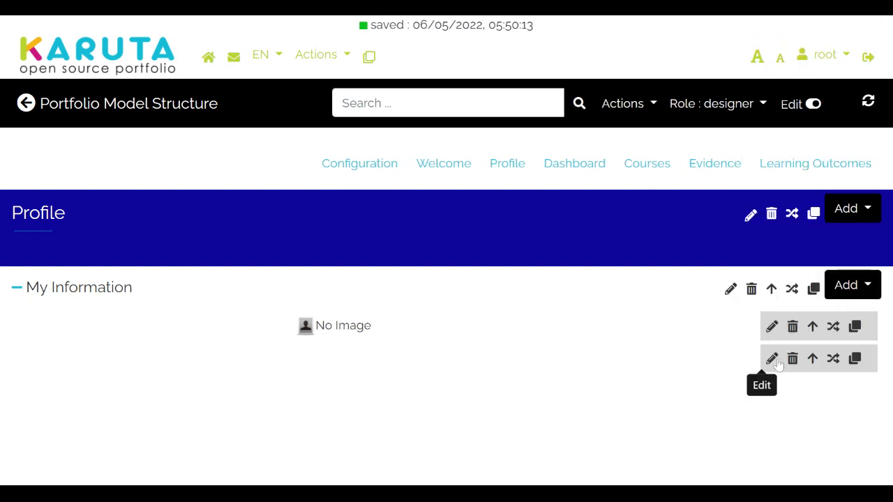
click(773, 360)
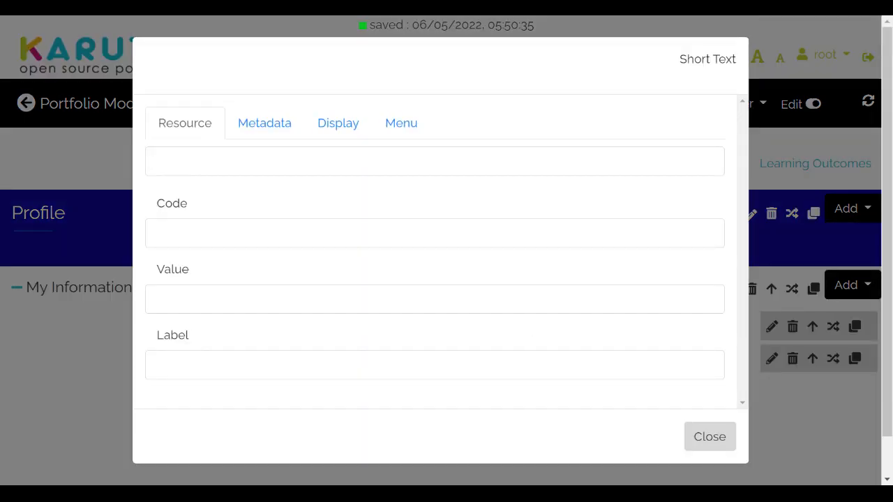
click(155, 365)
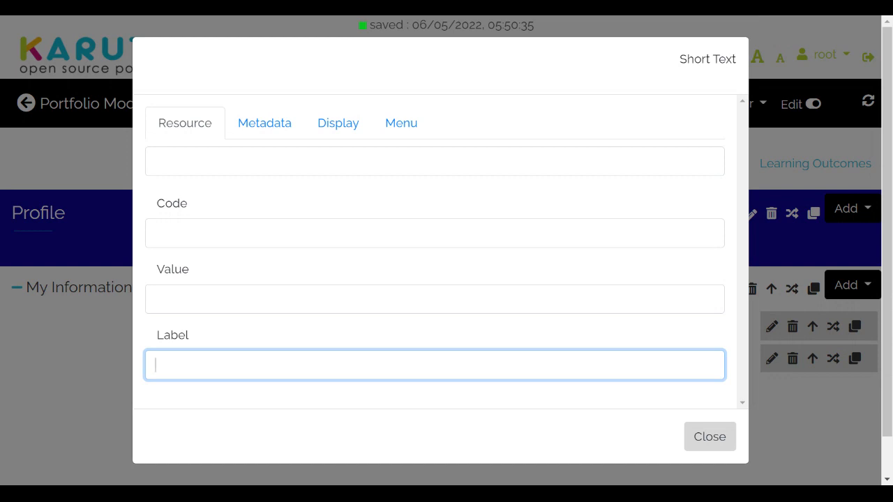
text(First Name)
click(27, 390)
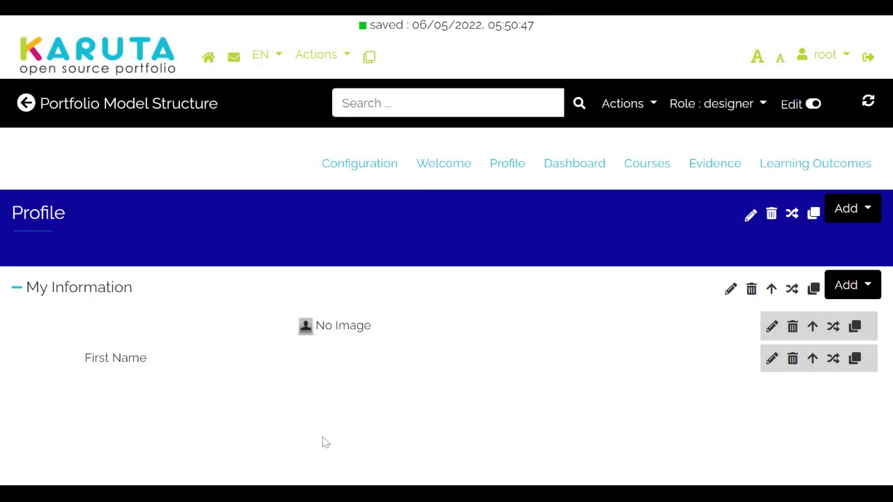
Step: Set the First Name field's Edit Resource to student
click(771, 359)
click(281, 123)
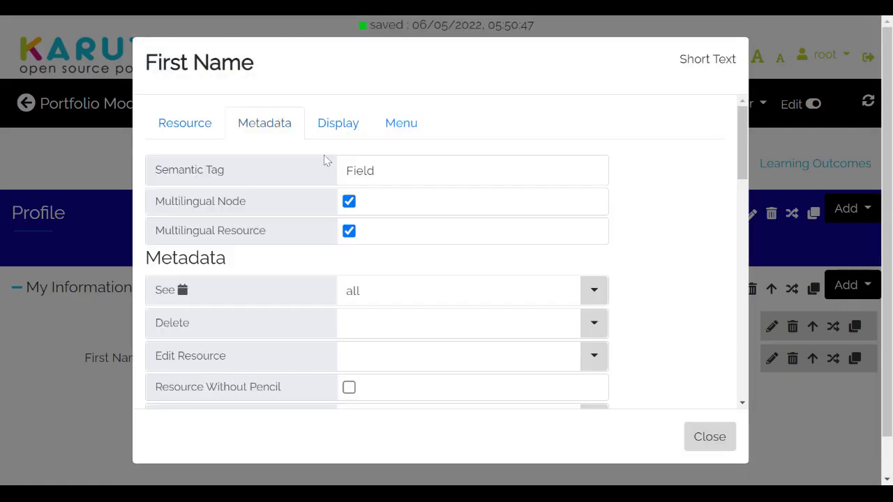
scroll(418, 323, down, 1)
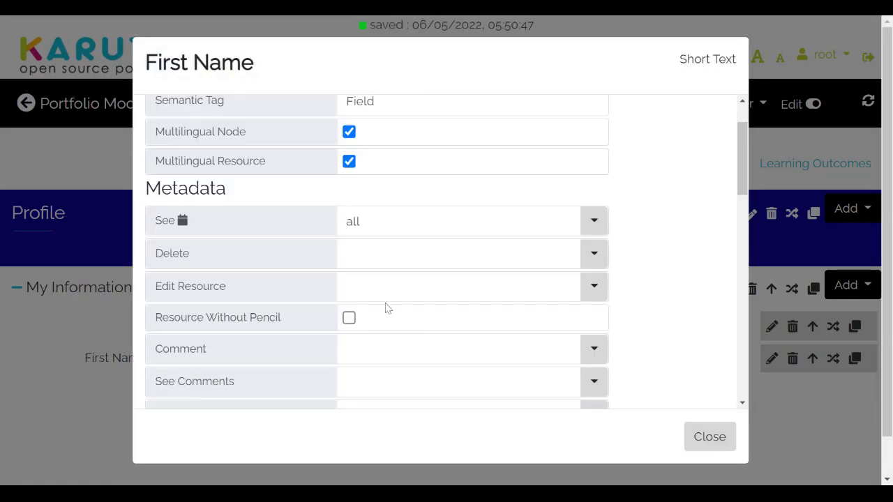
click(459, 287)
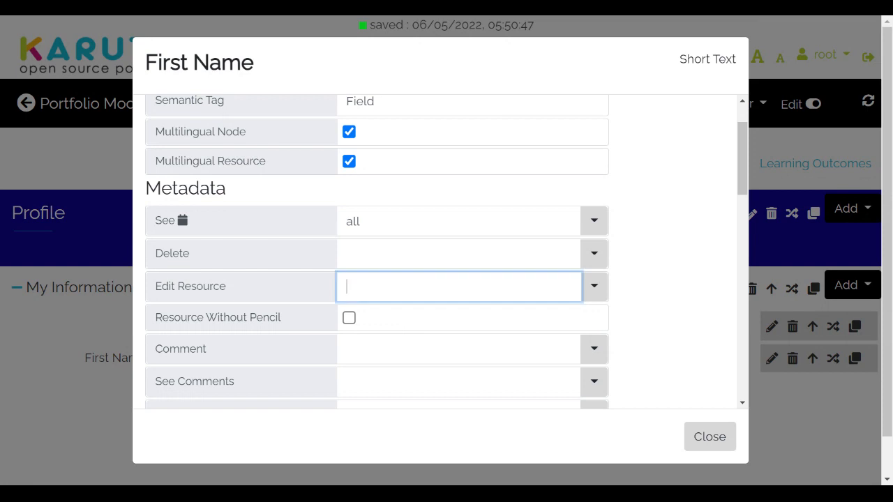
text(sl)
key(BackSpace)
key(BackSpace)
text(student)
click(76, 347)
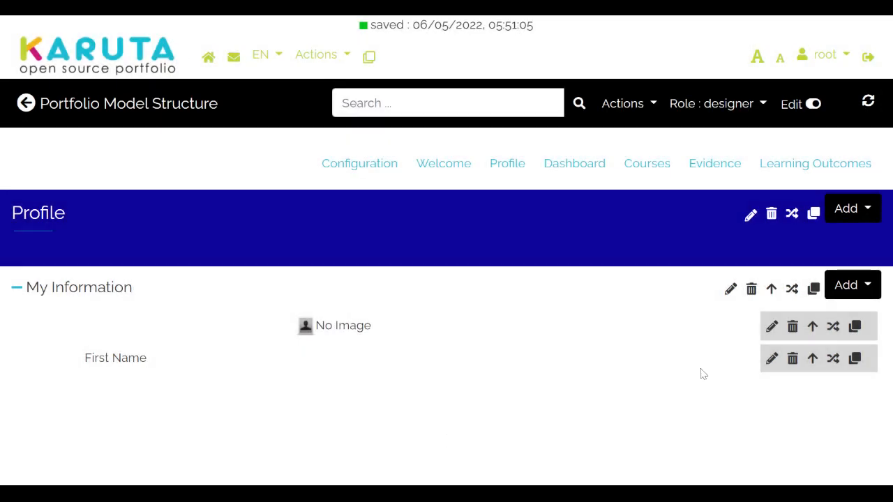
Step: Reload the structure and set the photo element's Edit Resource to student
click(866, 103)
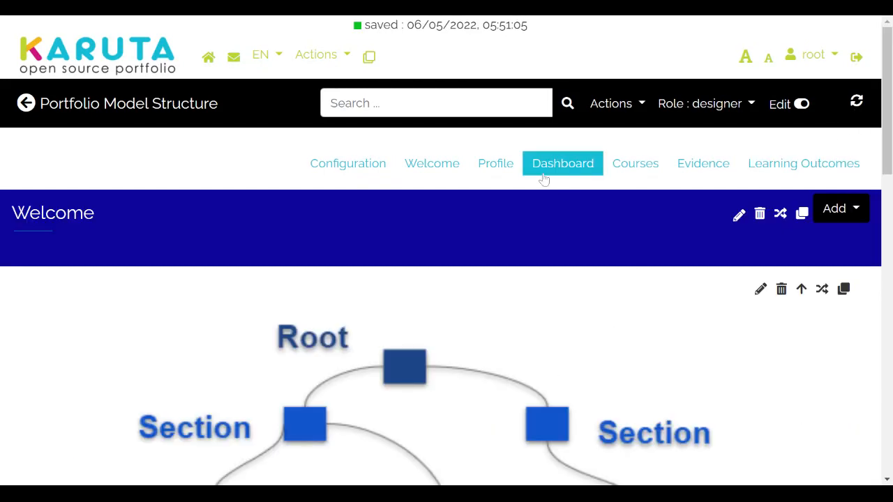
click(491, 175)
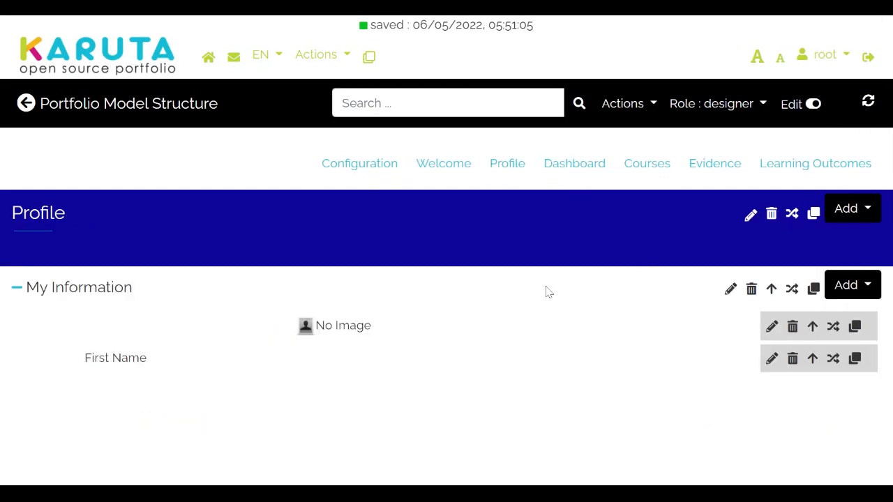
click(771, 329)
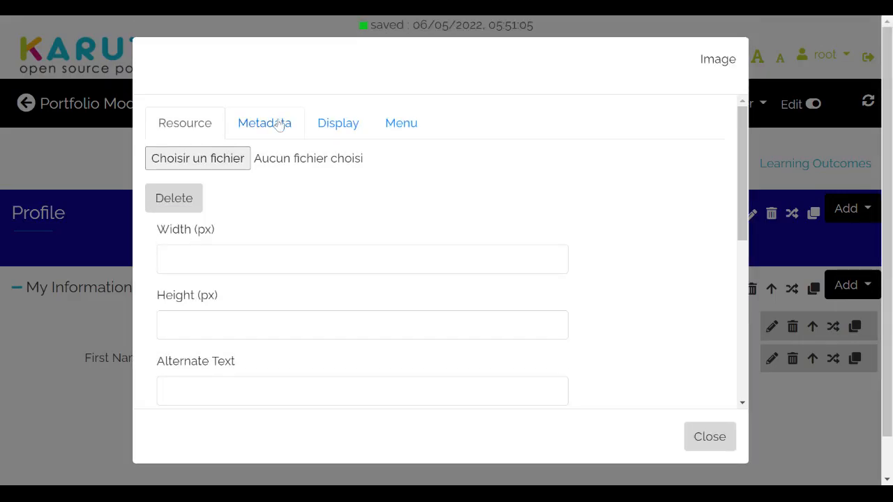
click(278, 122)
scroll(390, 210, down, 1)
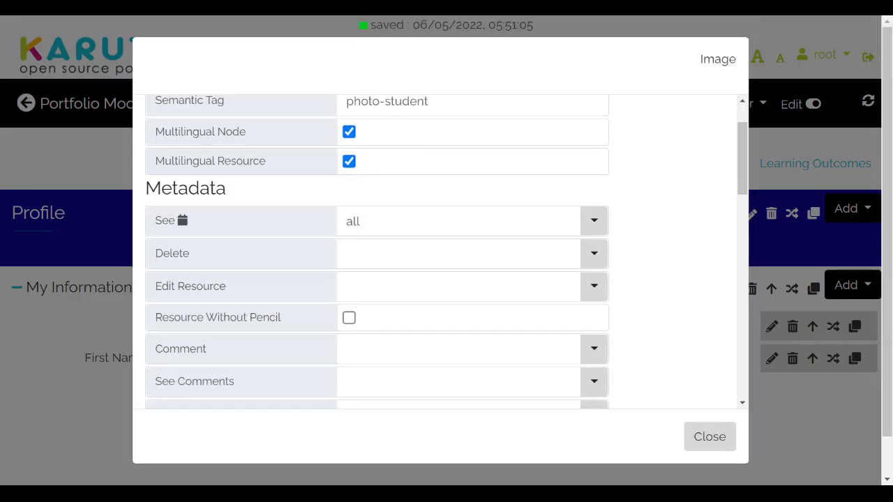
click(594, 295)
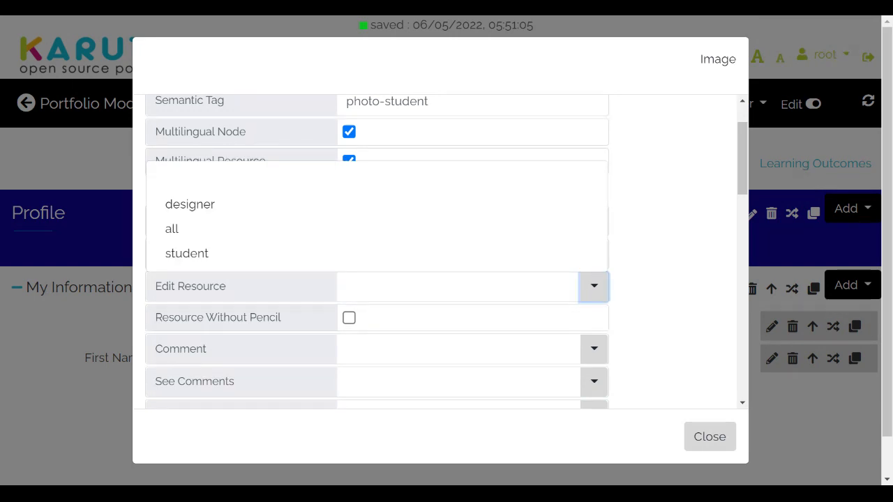
click(312, 267)
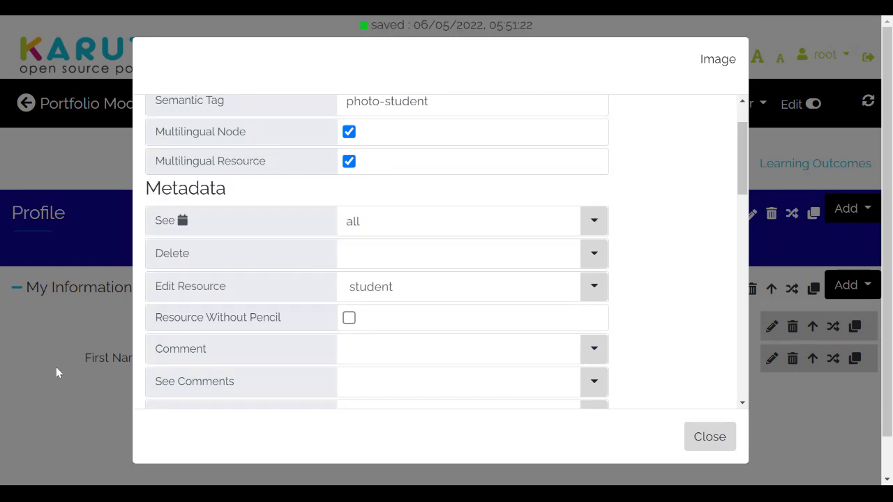
click(41, 386)
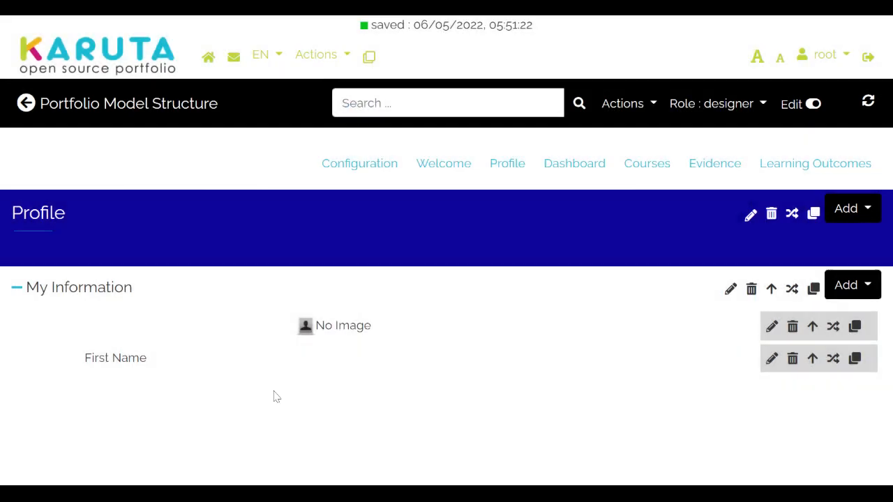
Step: Give the First Name field the semantic tag 'first-name'
click(771, 359)
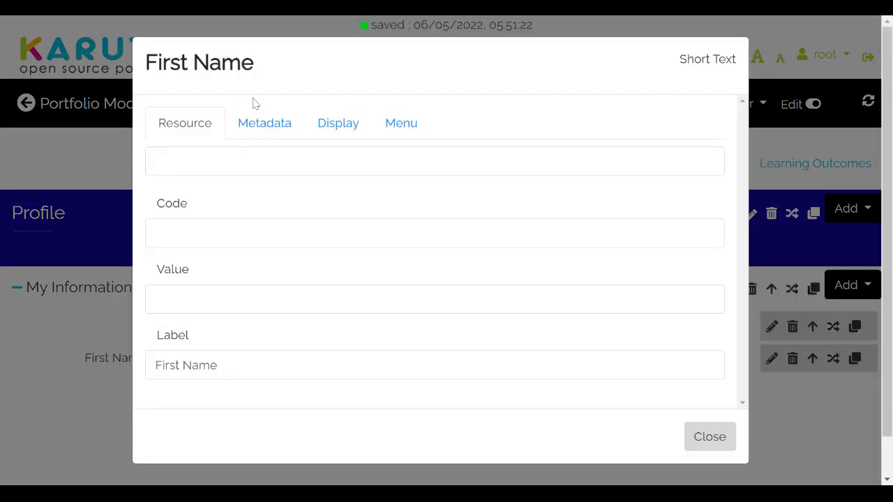
click(272, 129)
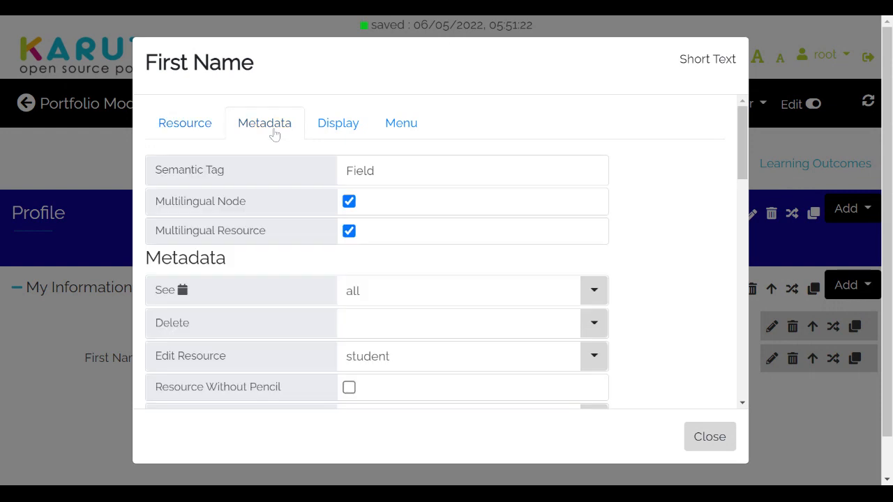
click(381, 171)
key(BackSpace)
key(BackSpace)
key(BackSpace)
key(BackSpace)
key(BackSpace)
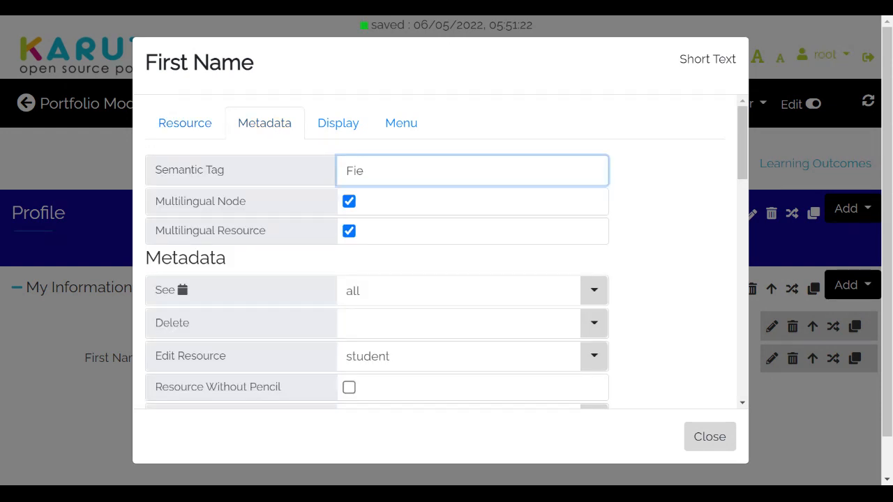
text(firstoname)
key(Left)
key(Left)
key(Left)
key(Left)
key(Left)
key(BackSpace)
text(-)
click(89, 194)
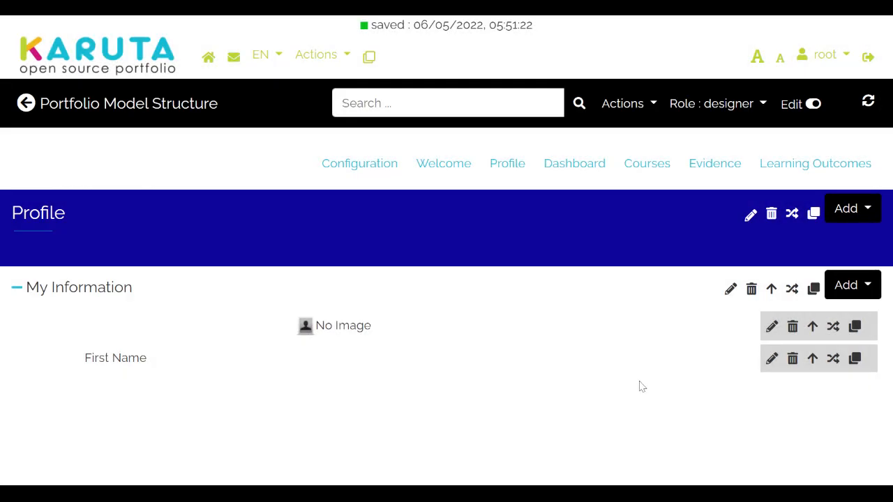
Step: Duplicate the First Name field and relabel the copy 'Last Name' with semantic tag last-name
click(857, 360)
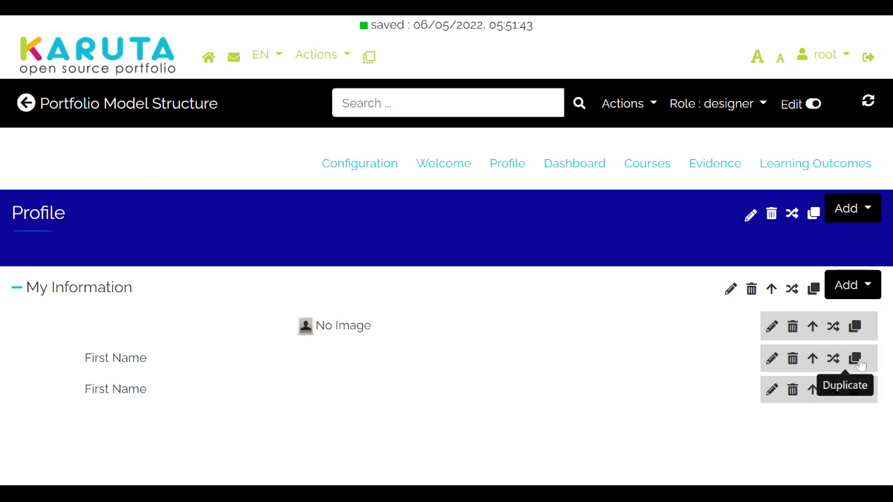
click(773, 391)
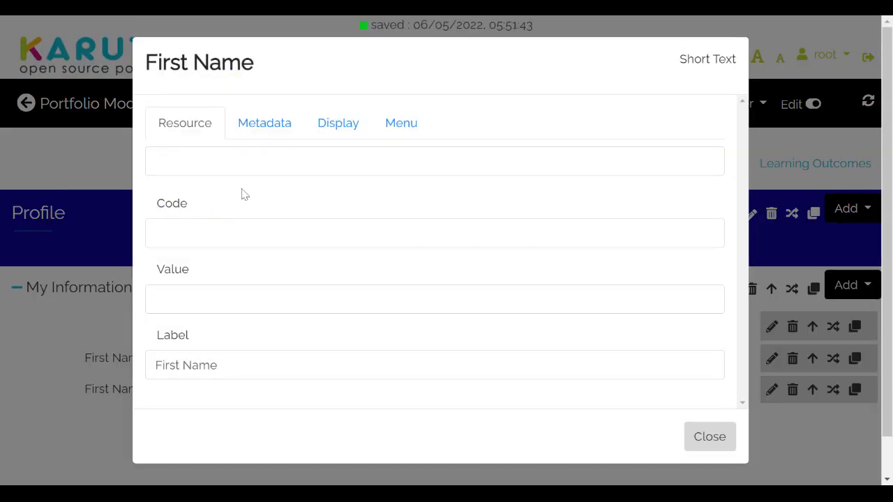
click(180, 365)
key(BackSpace)
key(BackSpace)
key(BackSpace)
key(BackSpace)
key(BackSpace)
text(Last)
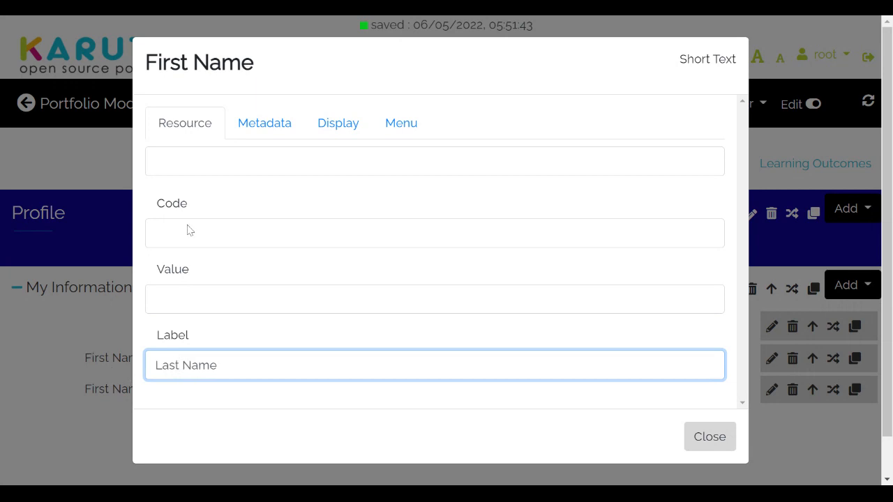
click(264, 134)
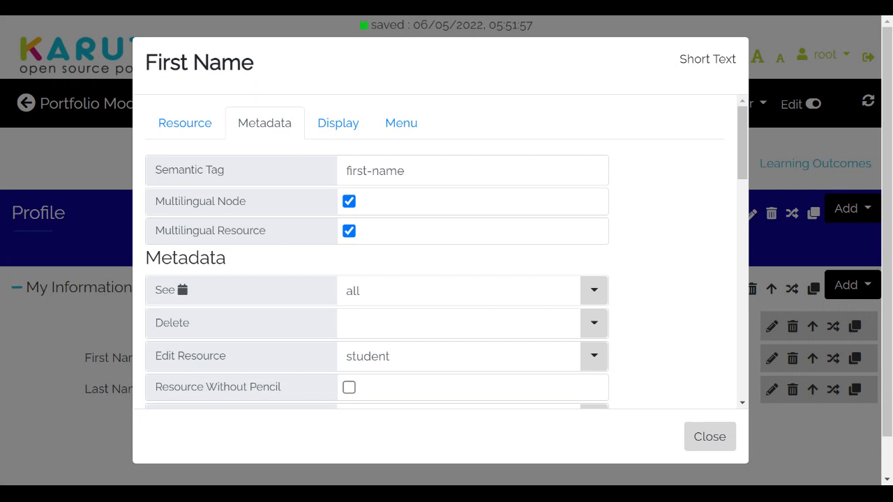
click(367, 171)
key(BackSpace)
key(BackSpace)
key(BackSpace)
key(BackSpace)
key(BackSpace)
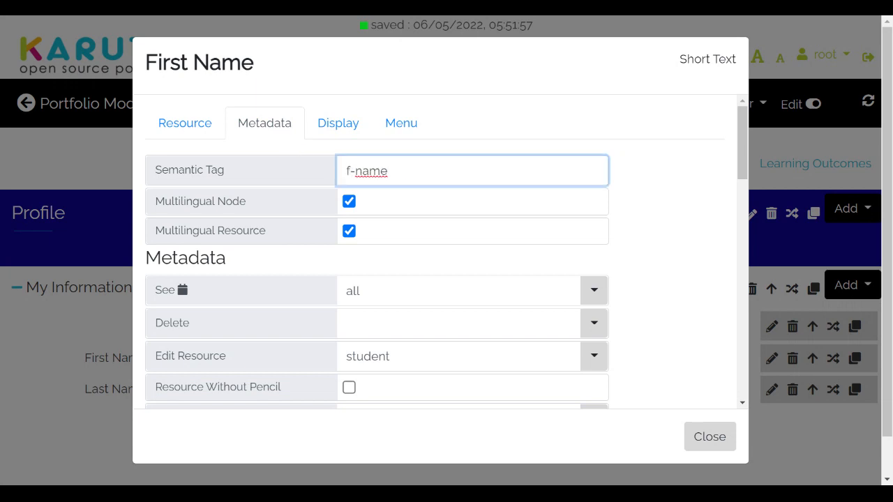
text(last)
click(50, 149)
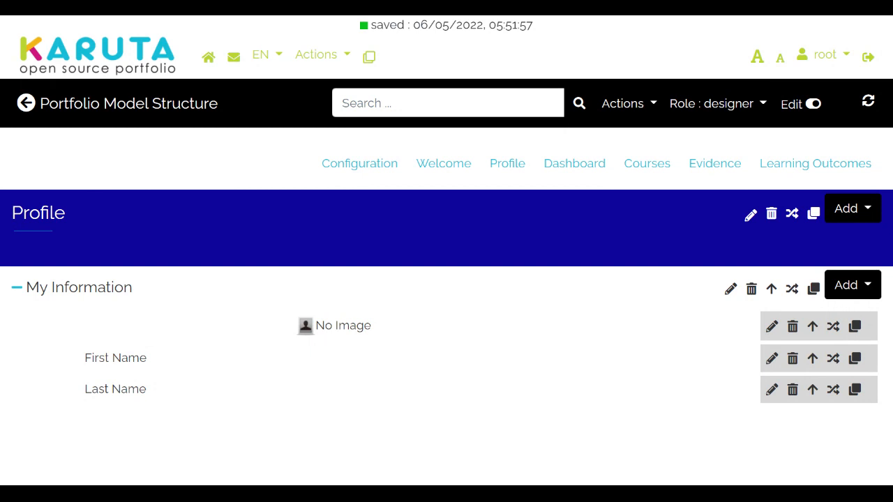
Step: Add a Profile subsection labelled 'Educational Experience'
click(853, 214)
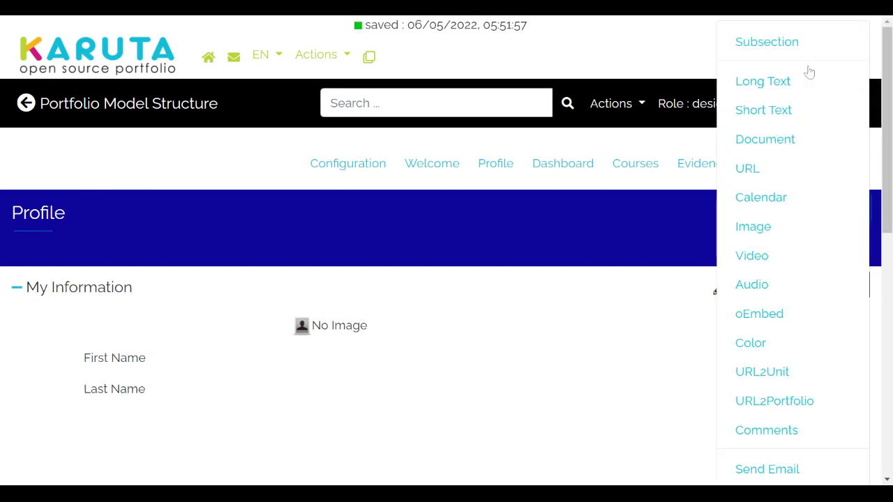
click(794, 49)
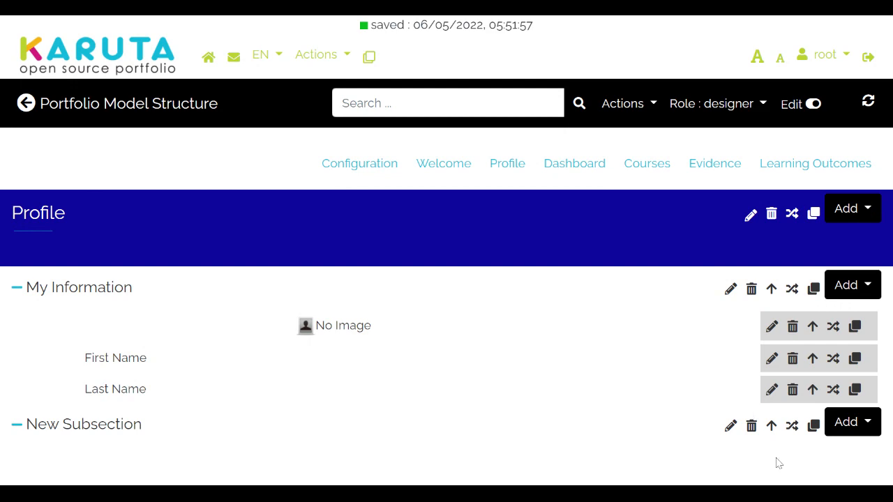
click(730, 425)
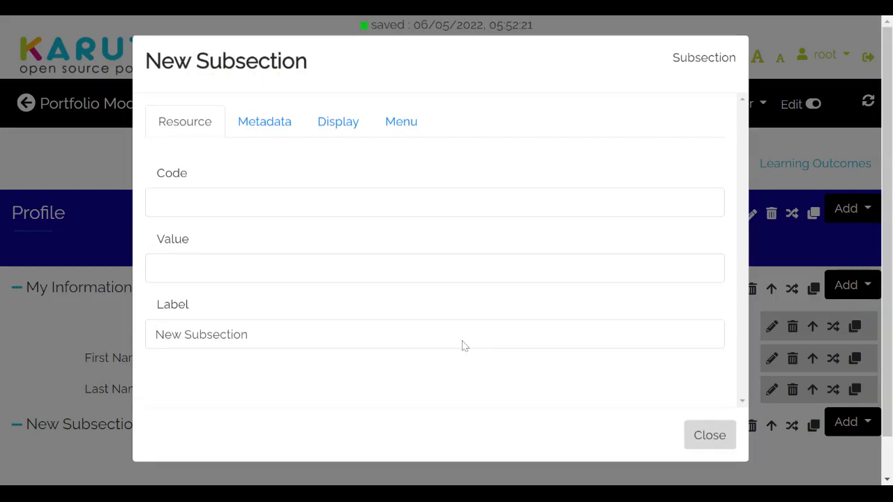
click(250, 336)
key(BackSpace)
key(BackSpace)
key(BackSpace)
key(BackSpace)
key(BackSpace)
key(BackSpace)
key(BackSpace)
key(BackSpace)
key(BackSpace)
key(BackSpace)
key(BackSpace)
key(BackSpace)
key(BackSpace)
key(BackSpace)
text(Educa)
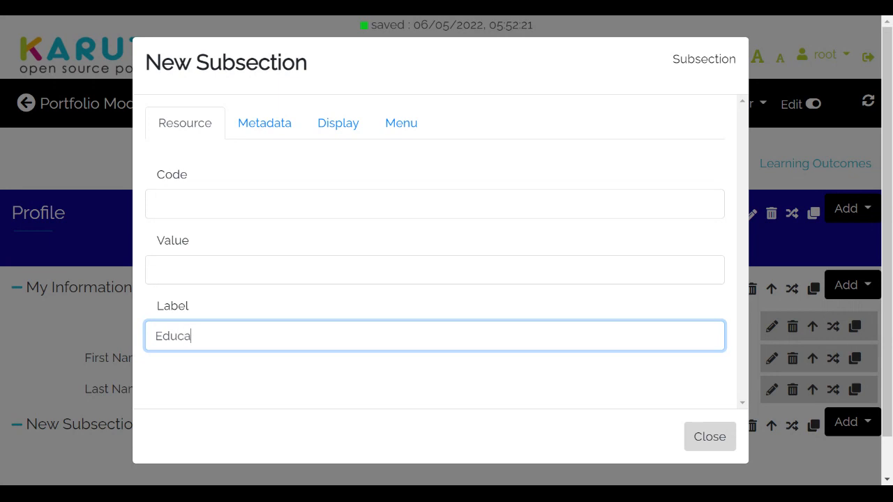
text(tional Exp)
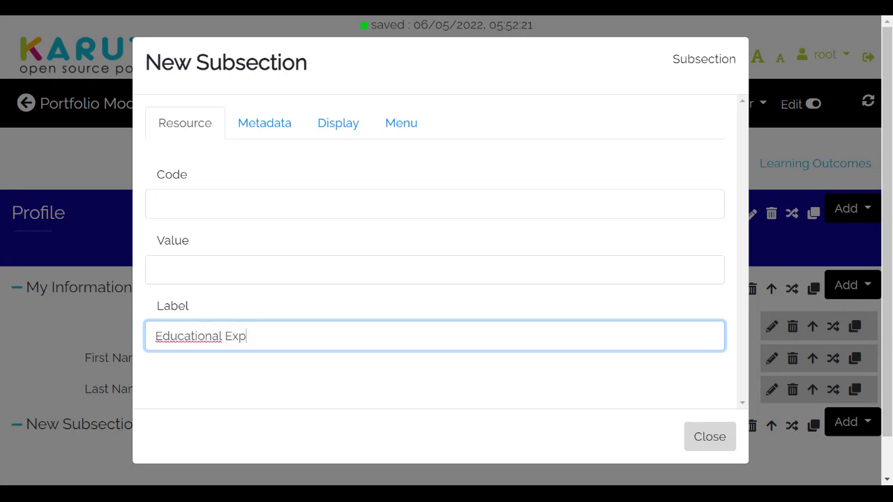
text(eriebce)
key(Left)
key(BackSpace)
text(n)
click(43, 373)
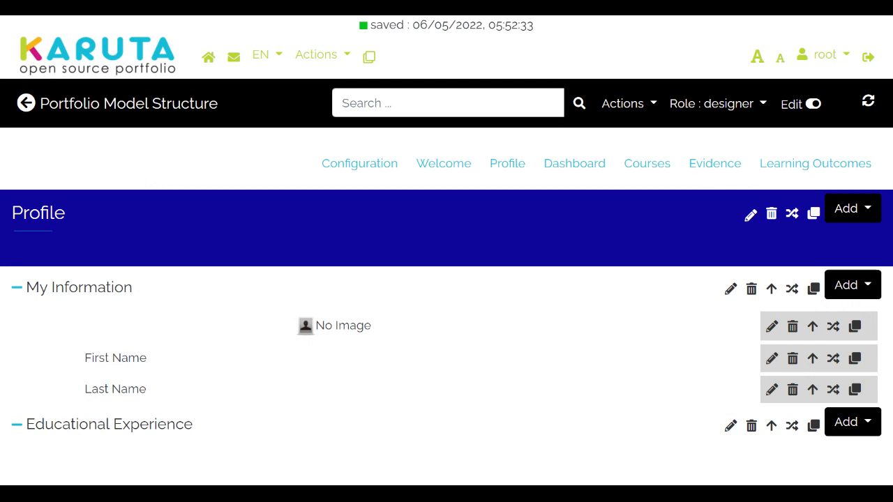
Step: Add a second Profile subsection labelled 'Professional Experience'
click(16, 289)
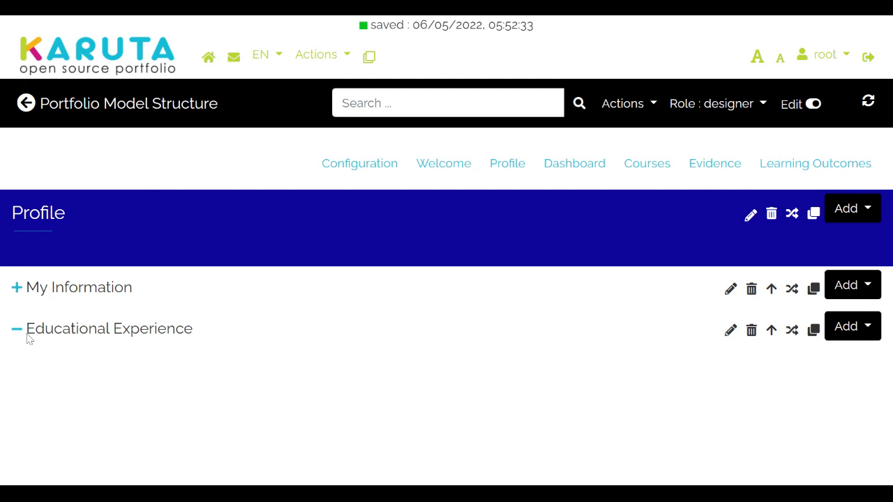
click(858, 212)
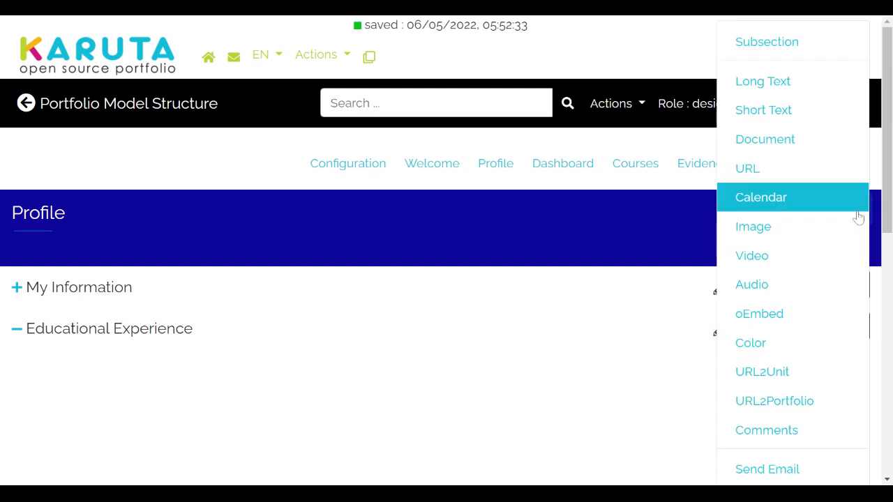
click(768, 43)
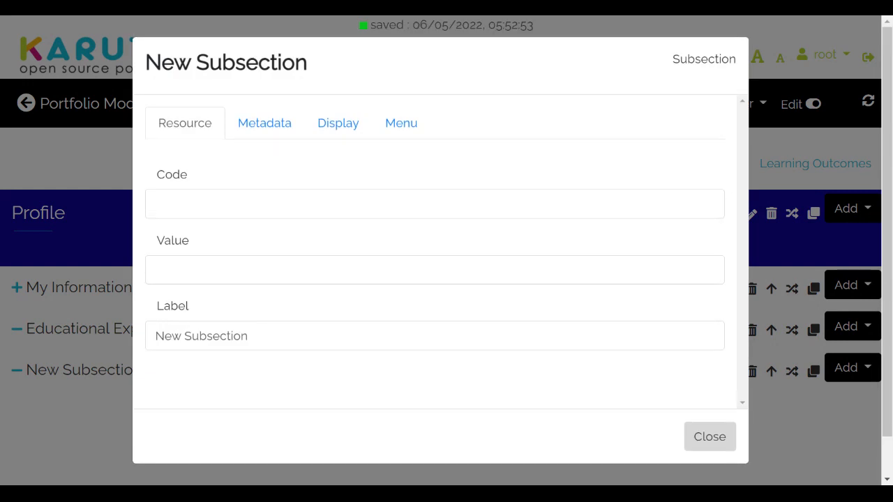
click(363, 337)
key(BackSpace)
key(BackSpace)
key(BackSpace)
key(BackSpace)
key(BackSpace)
key(BackSpace)
key(BackSpace)
key(BackSpace)
key(BackSpace)
key(BackSpace)
key(BackSpace)
key(BackSpace)
key(BackSpace)
key(BackSpace)
text(Professional Experiece)
key(Left)
key(Left)
key(Left)
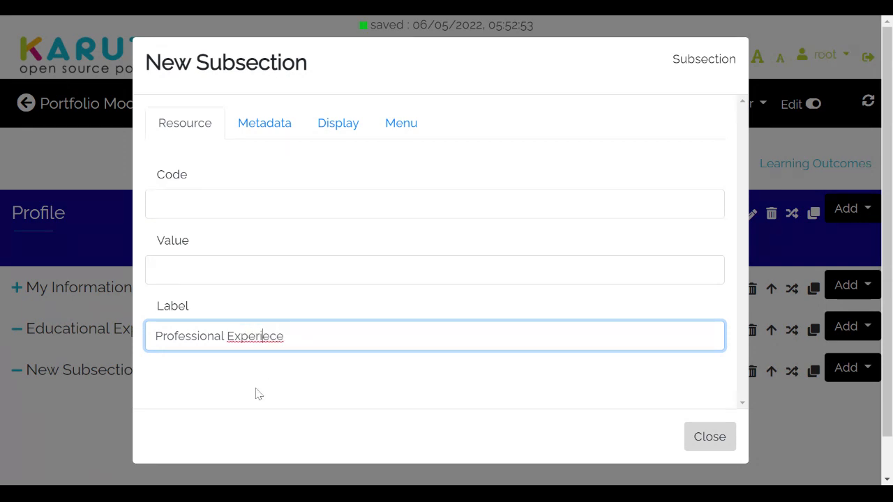
text(n)
click(69, 441)
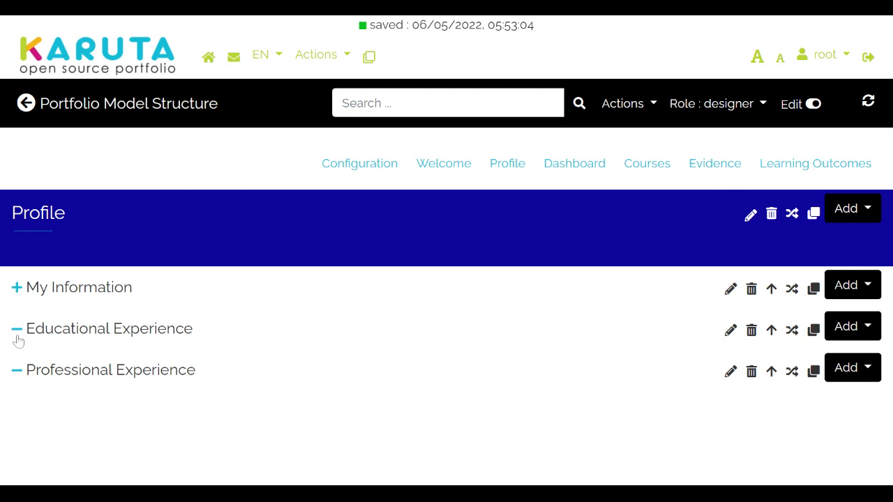
click(16, 341)
Step: Collapse the Professional Experience subsection so only the three subsection titles show
click(14, 374)
mouse_move(867, 186)
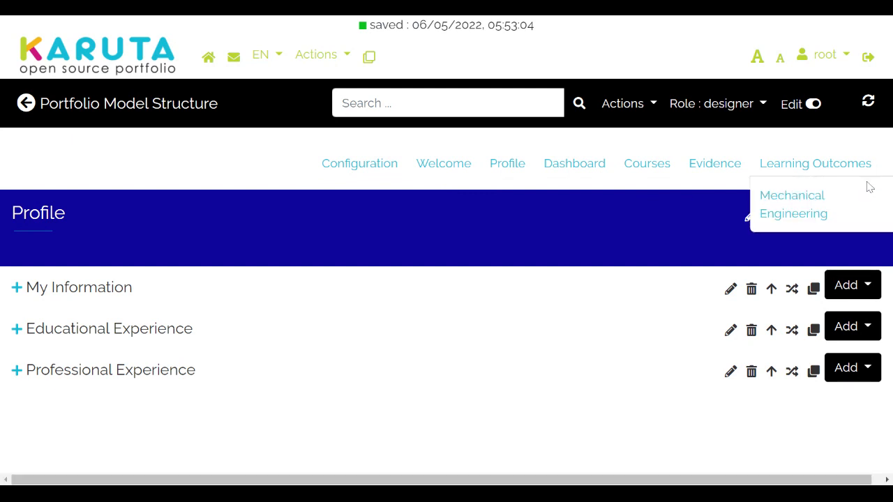